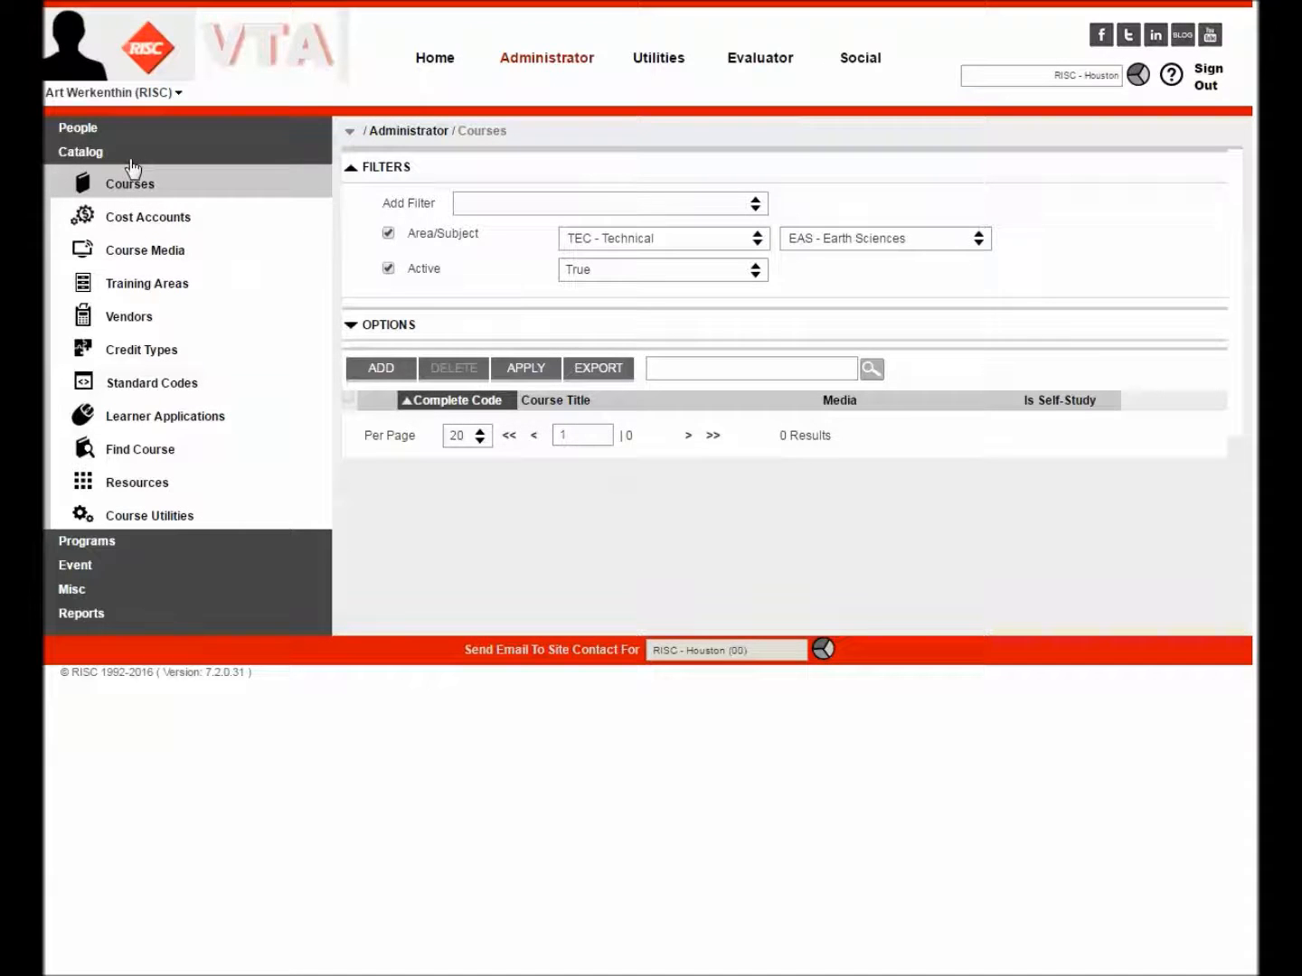
Open the cmi5 course import utility and set area code TEC, subject code EAS, course code 001 and title Geology.
{"action": "left_click", "coordinate": [179, 521]}
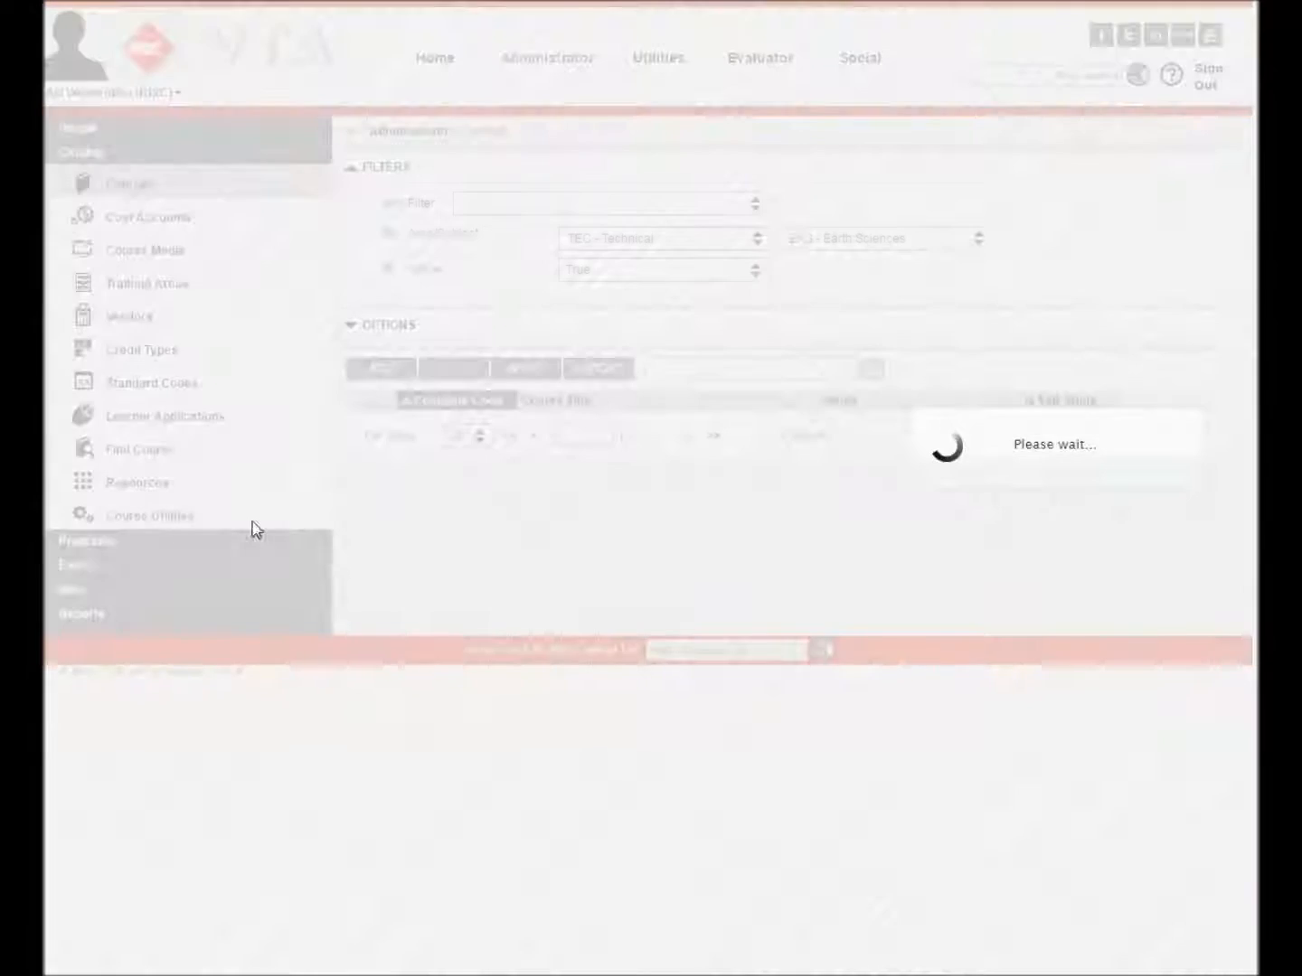
{"action": "left_click", "coordinate": [455, 272]}
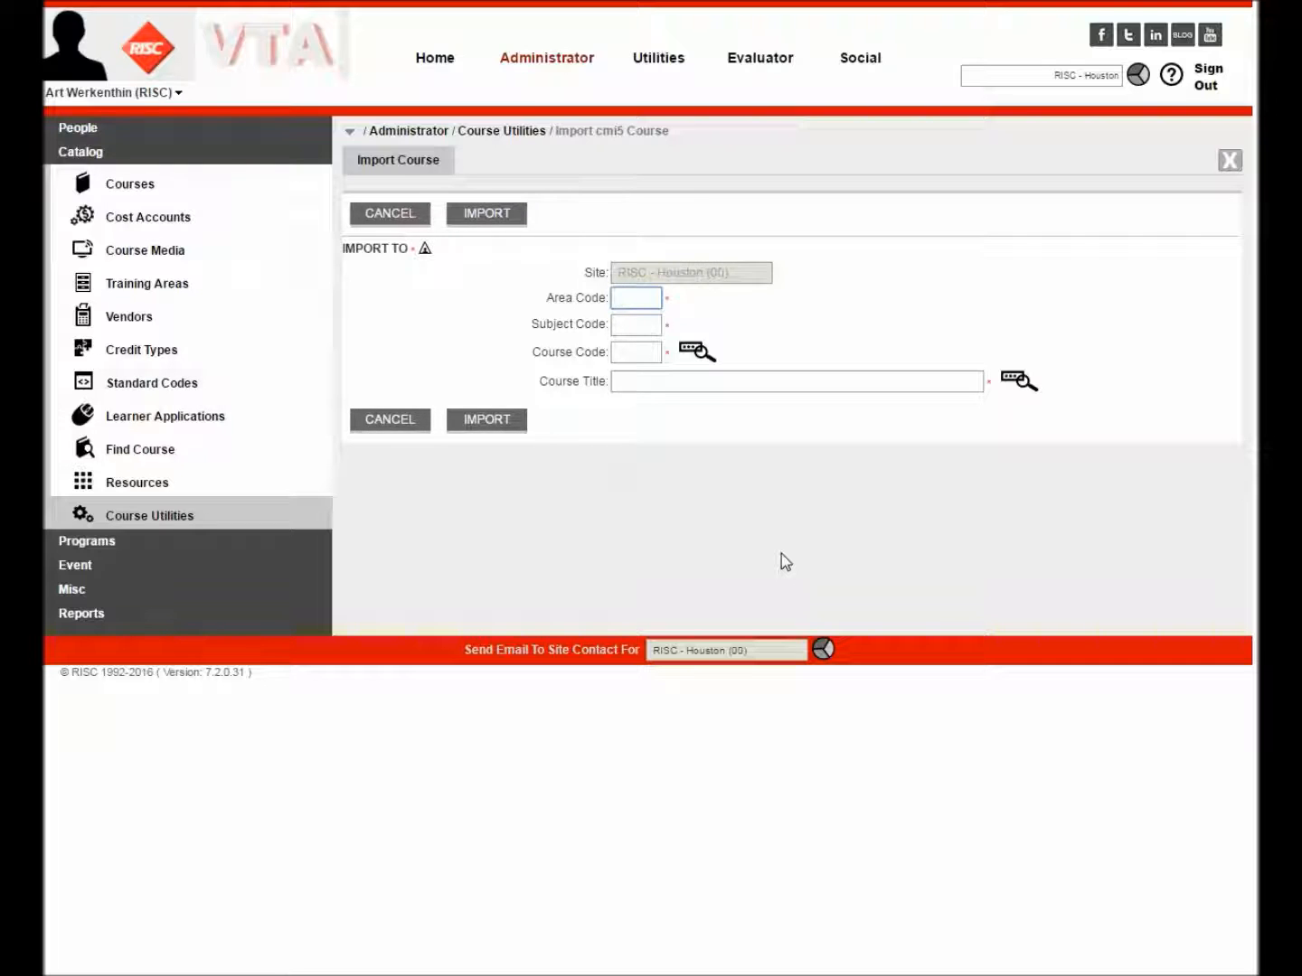
{"action": "type", "text": "TEC"}
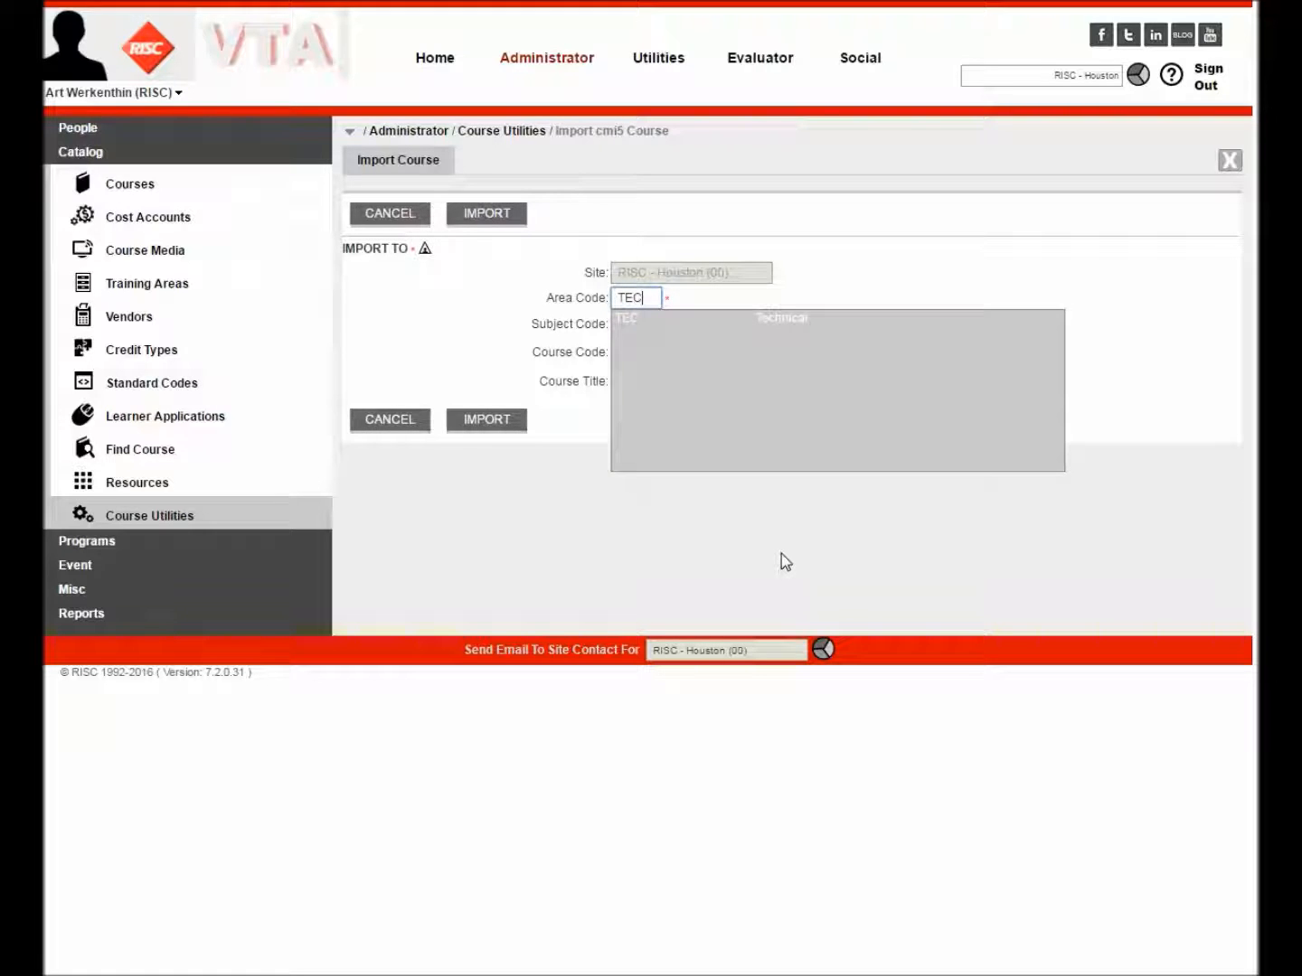
{"action": "left_click", "coordinate": [639, 326]}
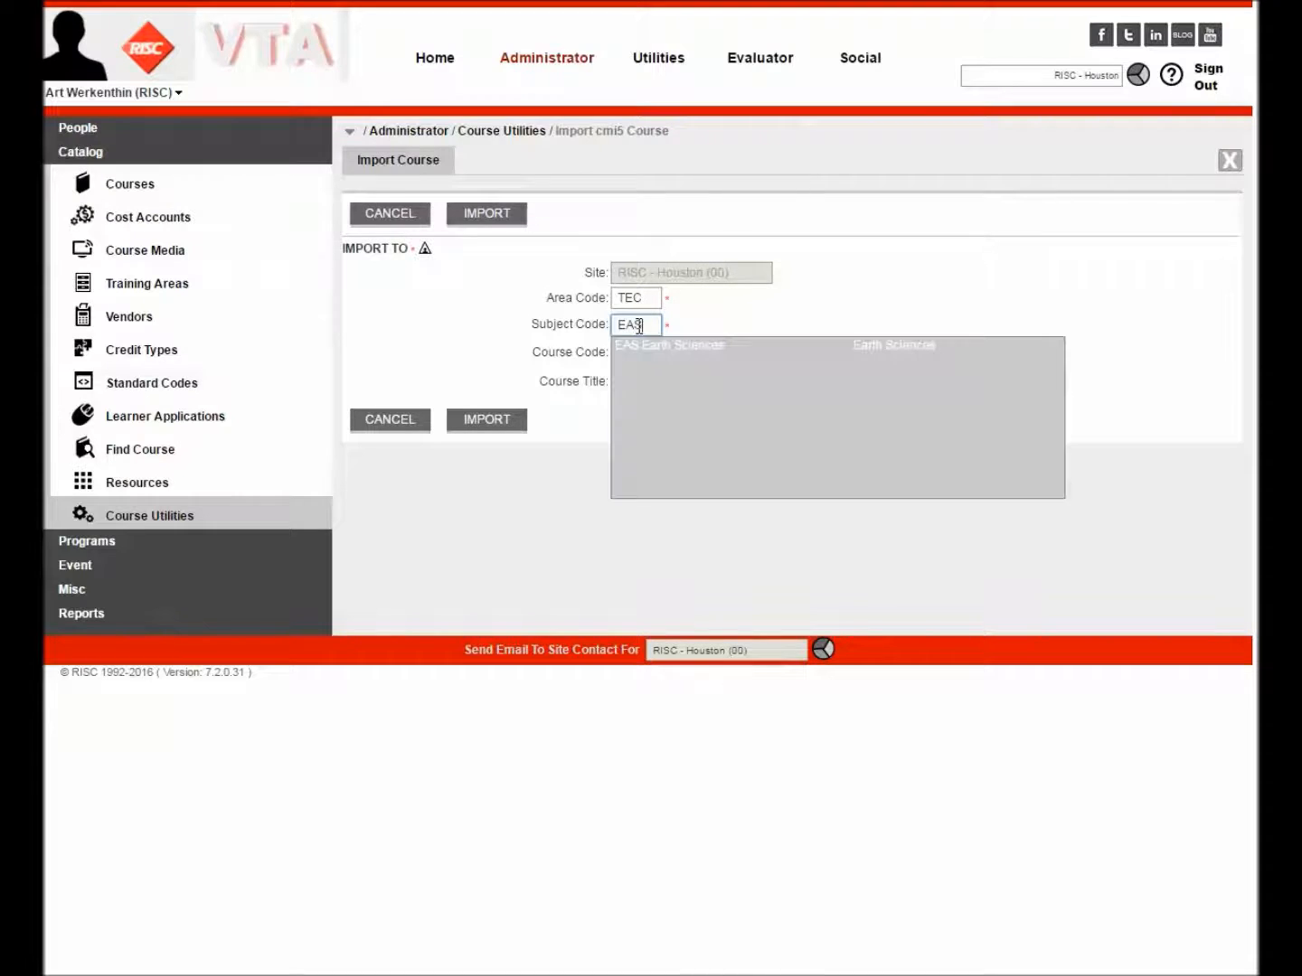
{"action": "left_click", "coordinate": [658, 351]}
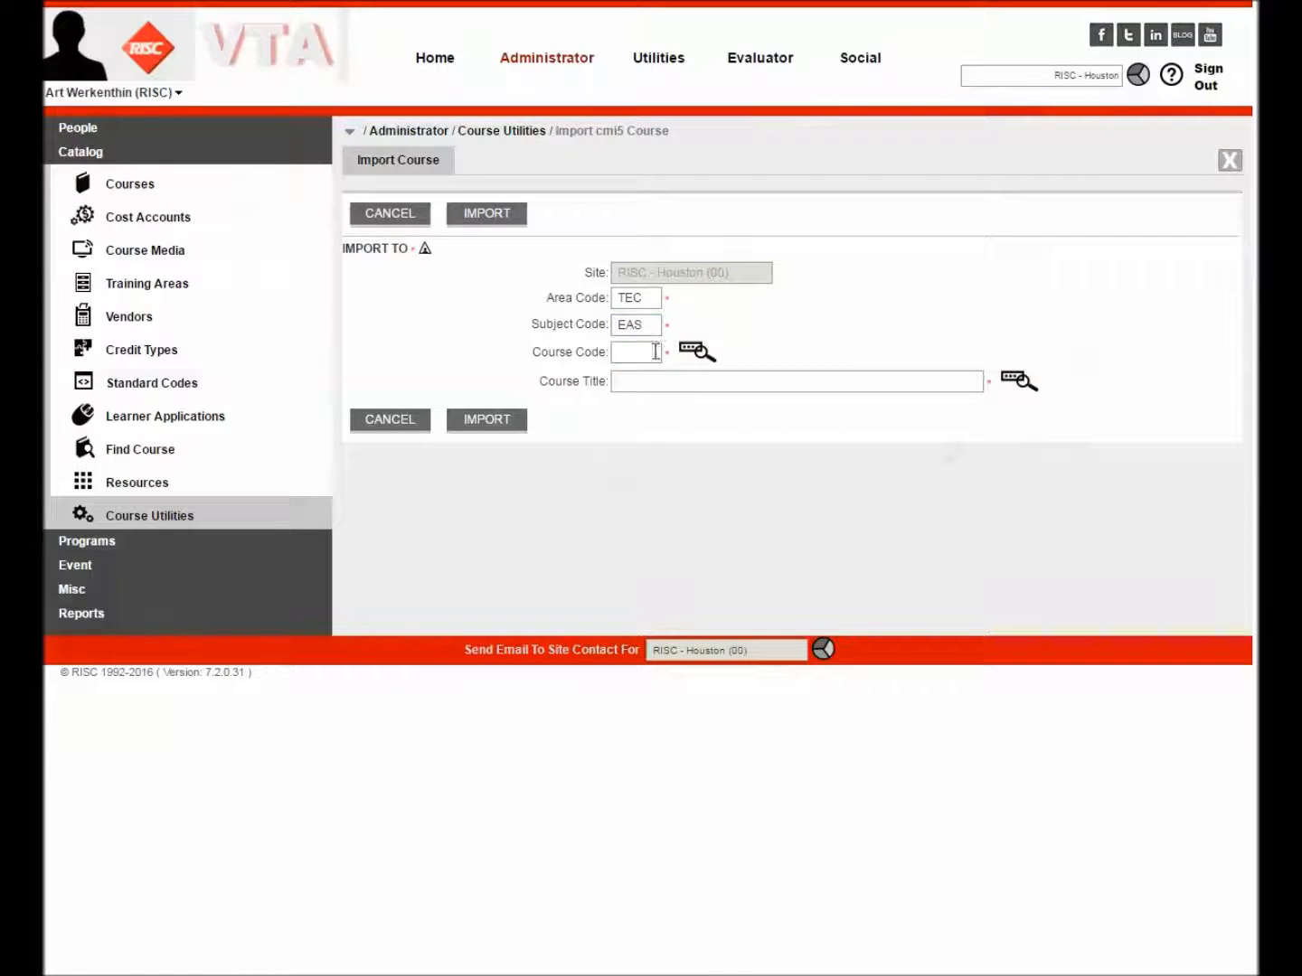
{"action": "type", "text": "001"}
{"action": "key", "text": "Tab"}
{"action": "type", "text": "Geology"}
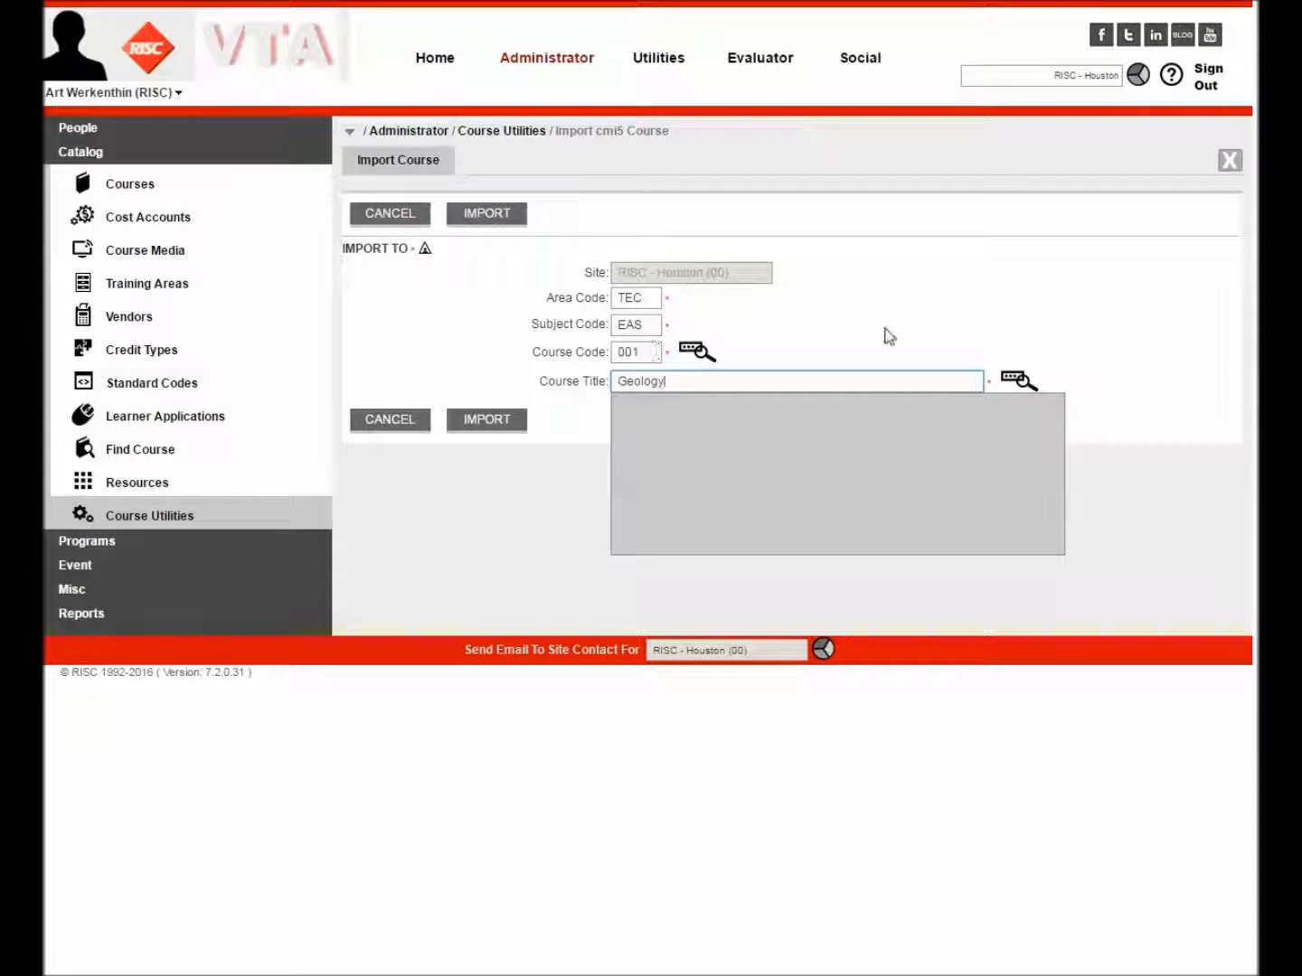
{"action": "key", "text": "Tab"}
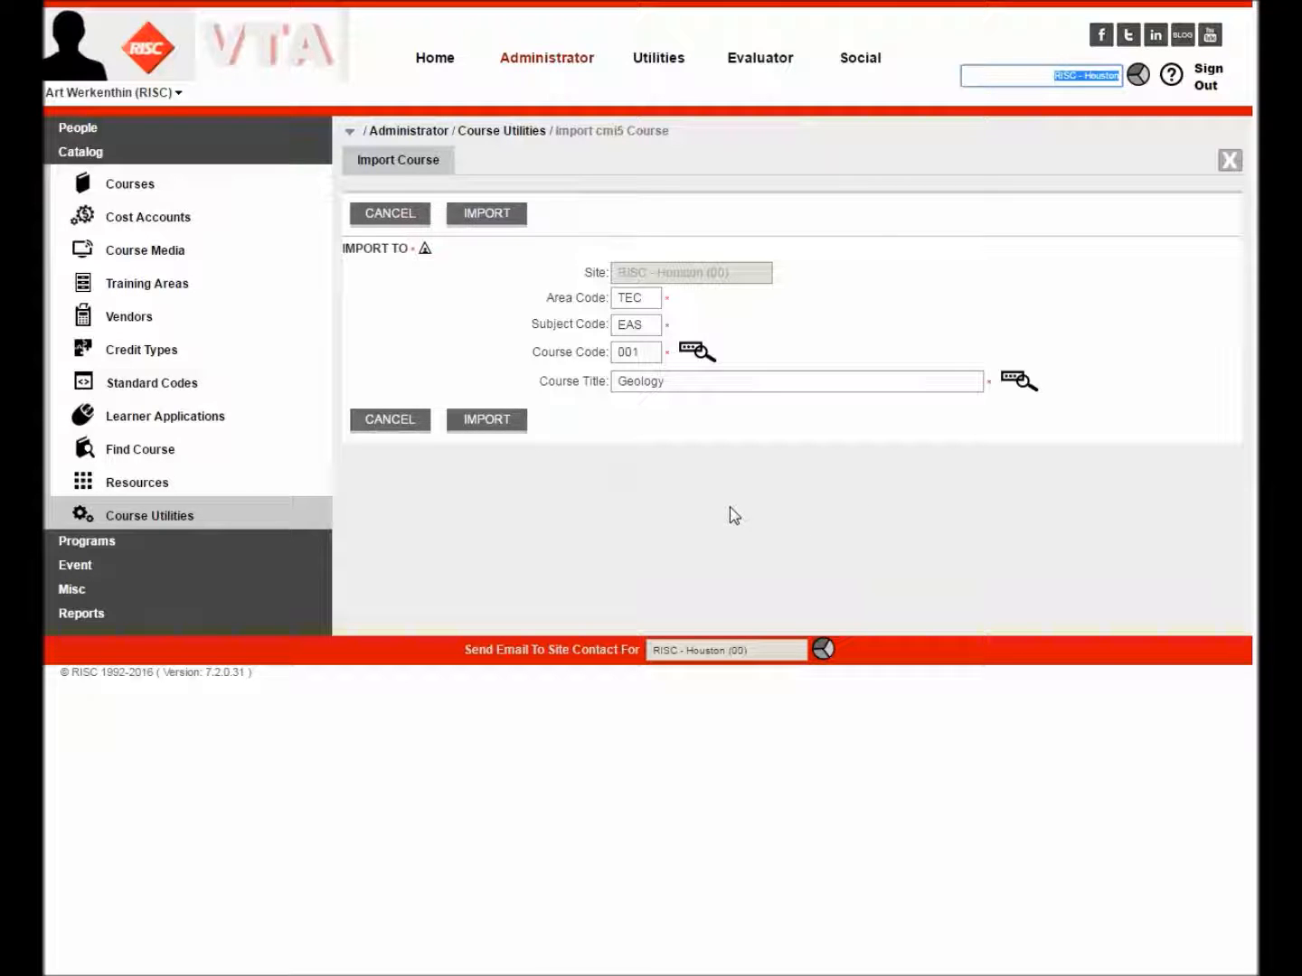
Import the file cmi5.xml into the specified course, acknowledge the message and close the import dialog.
{"action": "left_click", "coordinate": [496, 421]}
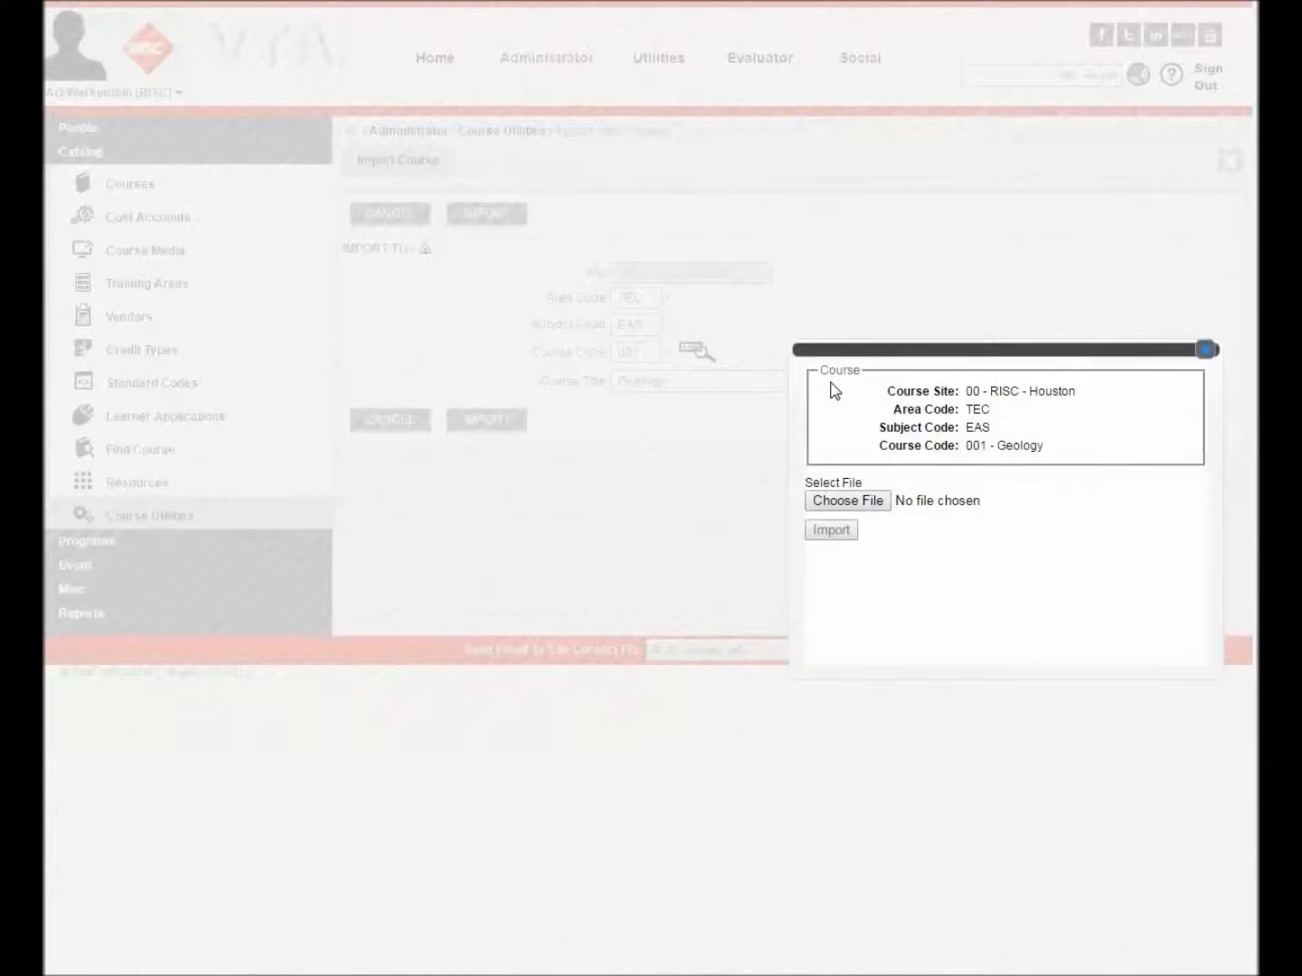
{"action": "left_click_drag", "start_coordinate": [831, 352], "coordinate": [457, 143]}
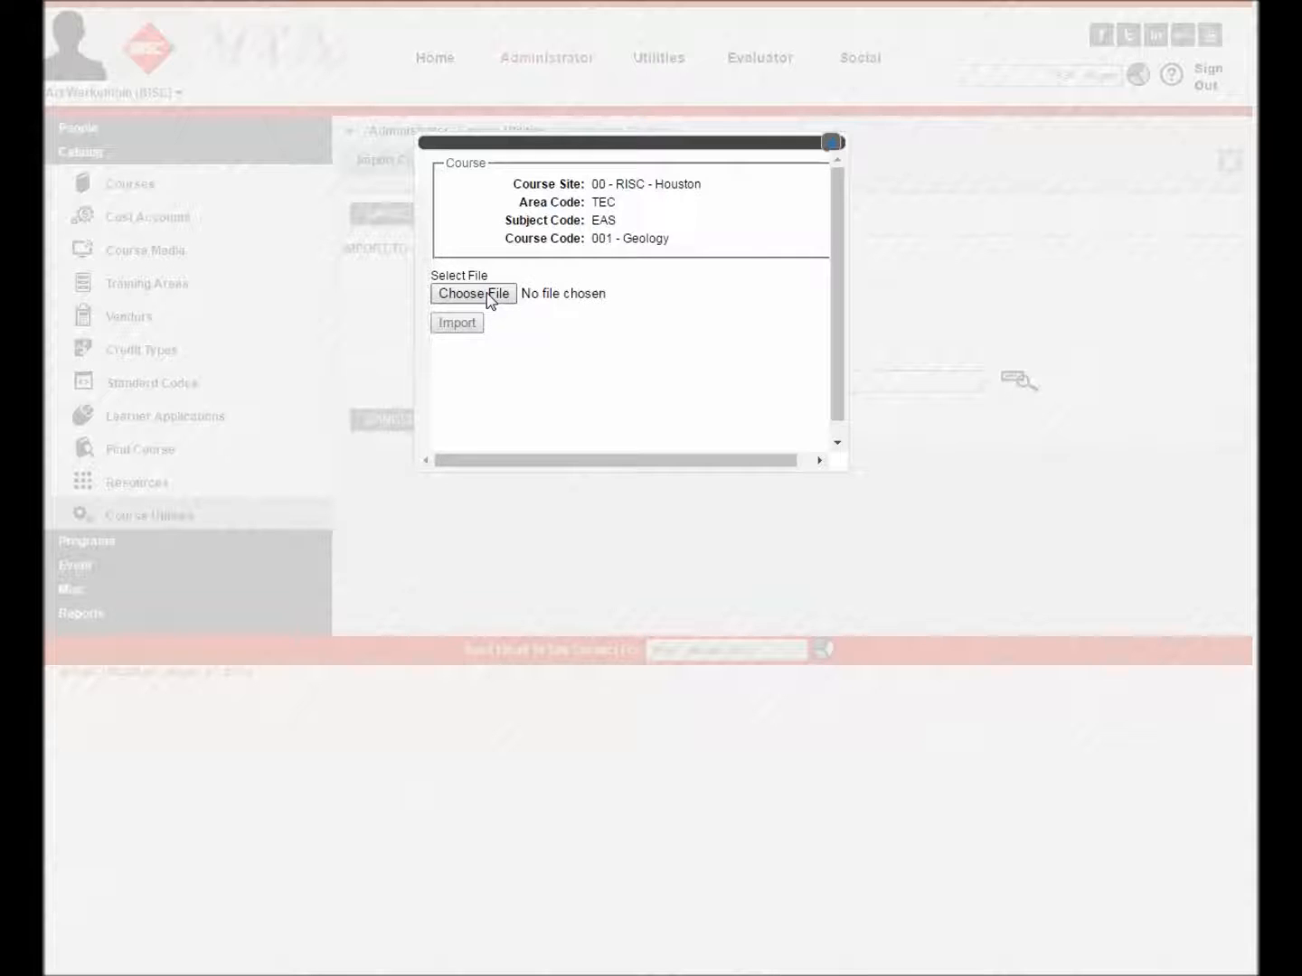
{"action": "left_click", "coordinate": [486, 294]}
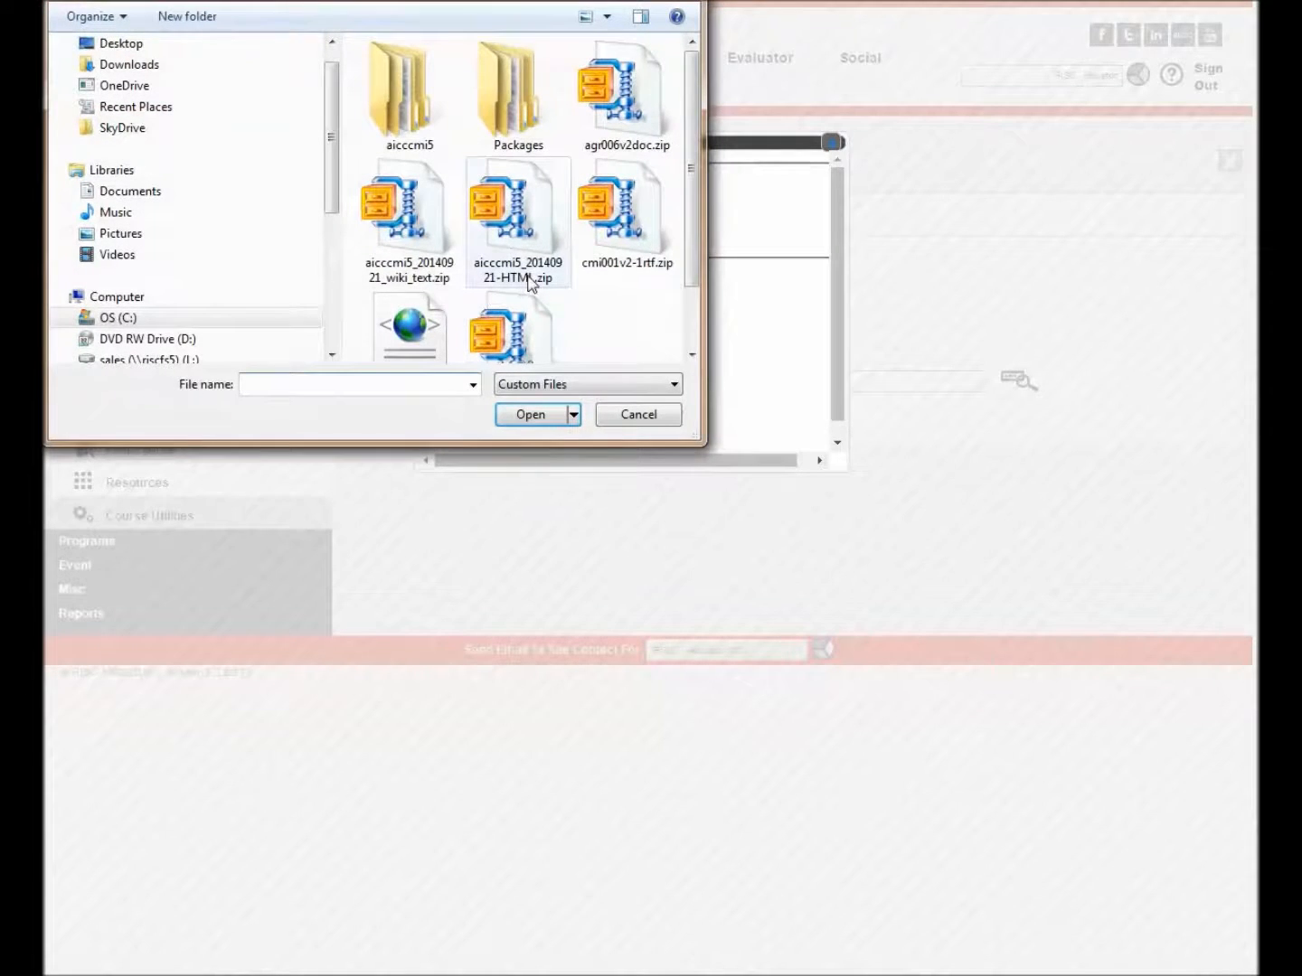
{"action": "left_click_drag", "start_coordinate": [691, 266], "coordinate": [692, 327]}
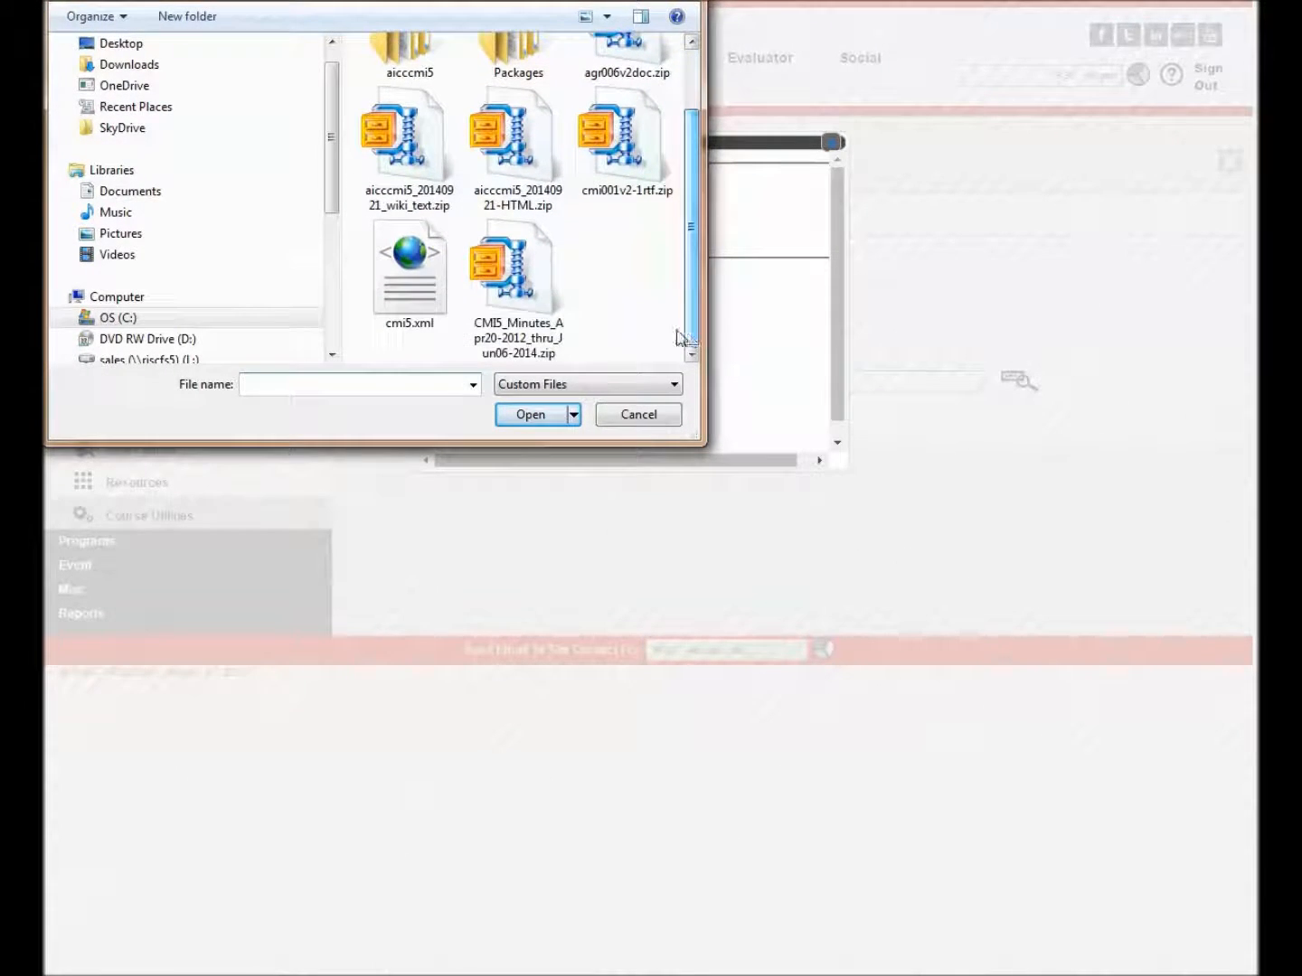
{"action": "left_click", "coordinate": [425, 312]}
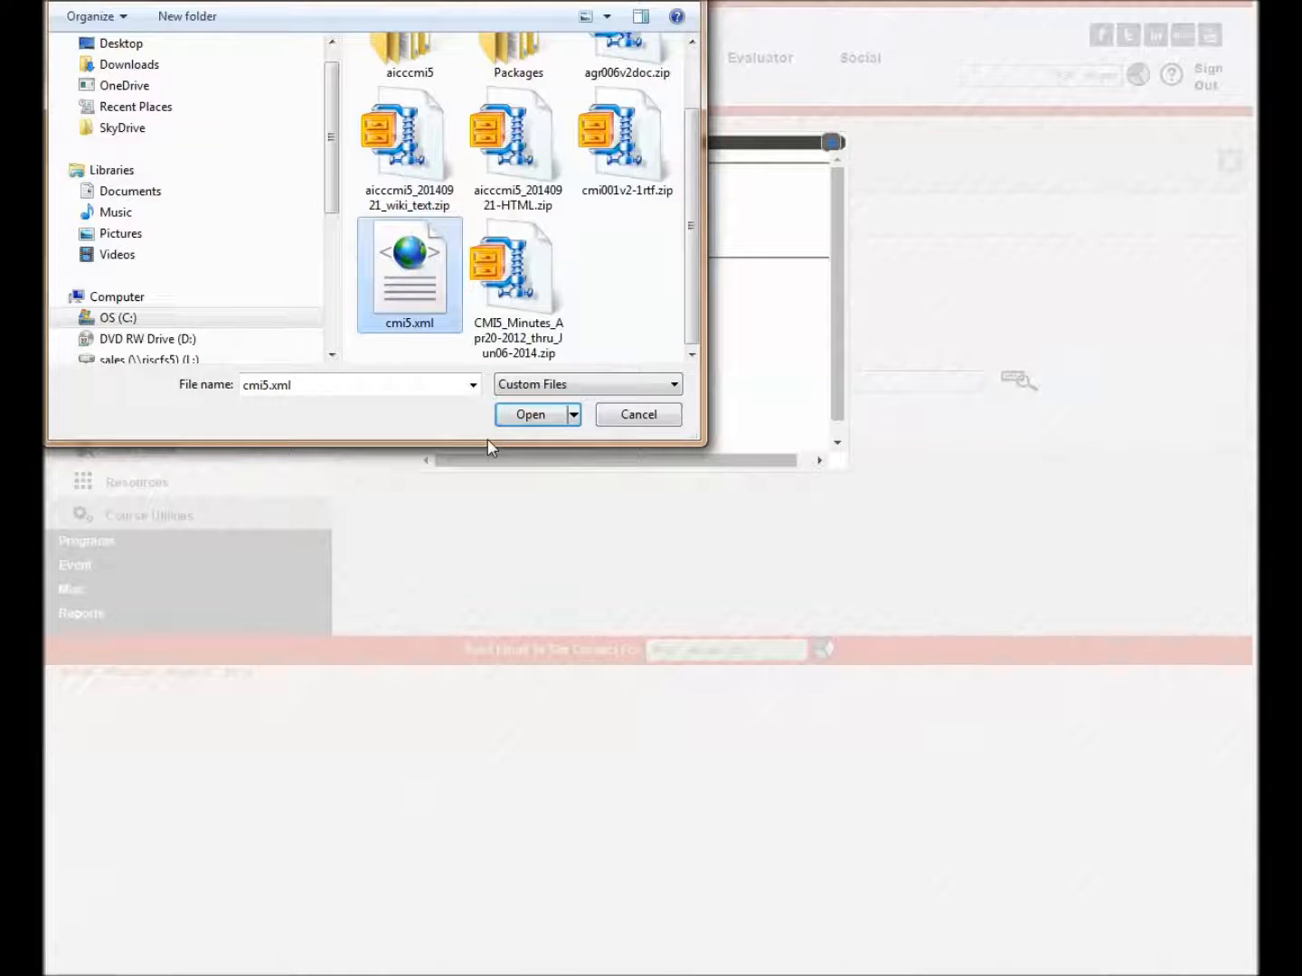
{"action": "left_click", "coordinate": [528, 416]}
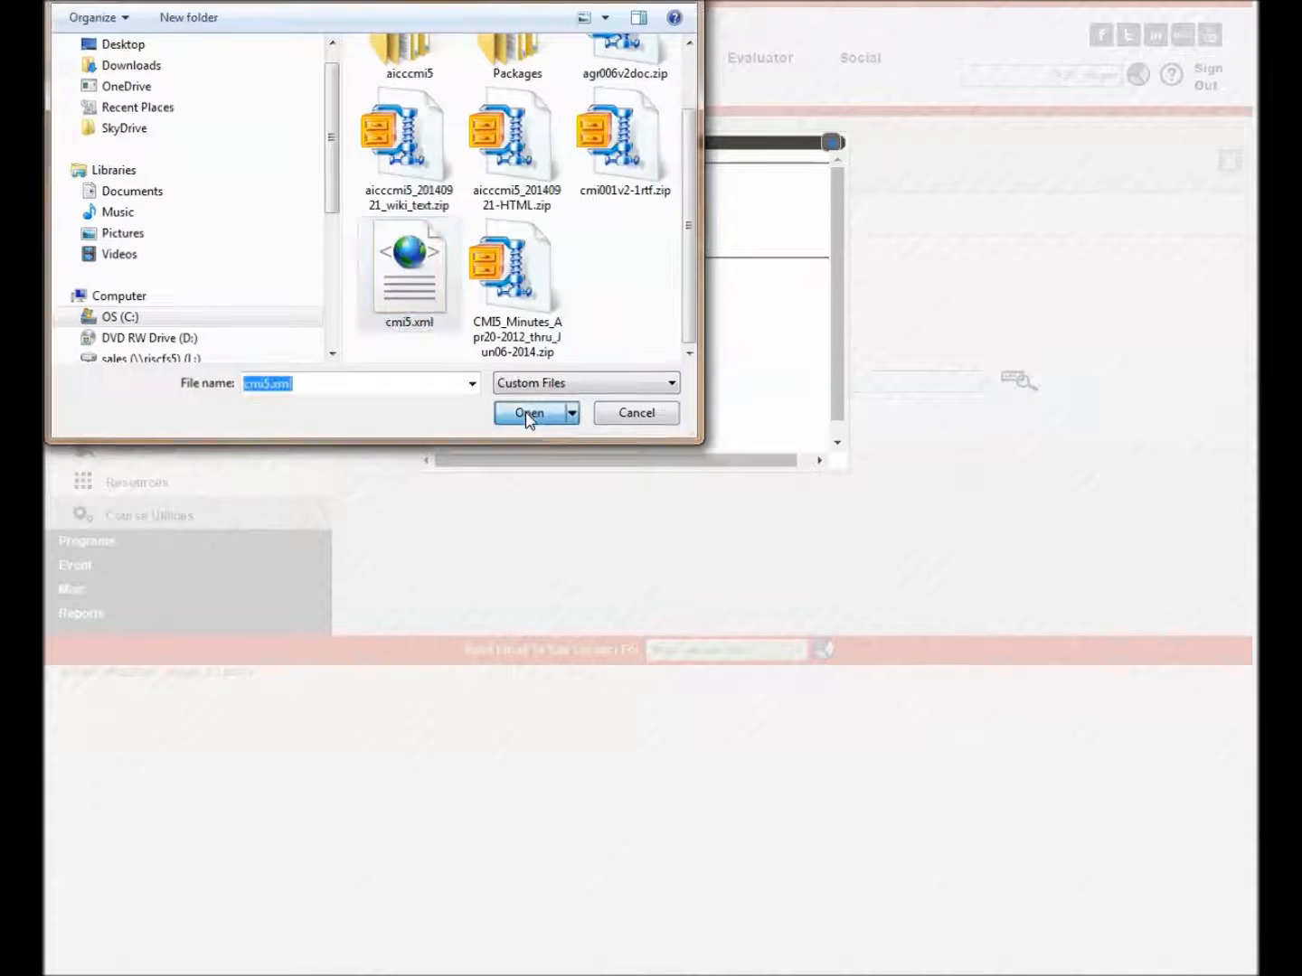
{"action": "left_click", "coordinate": [453, 328]}
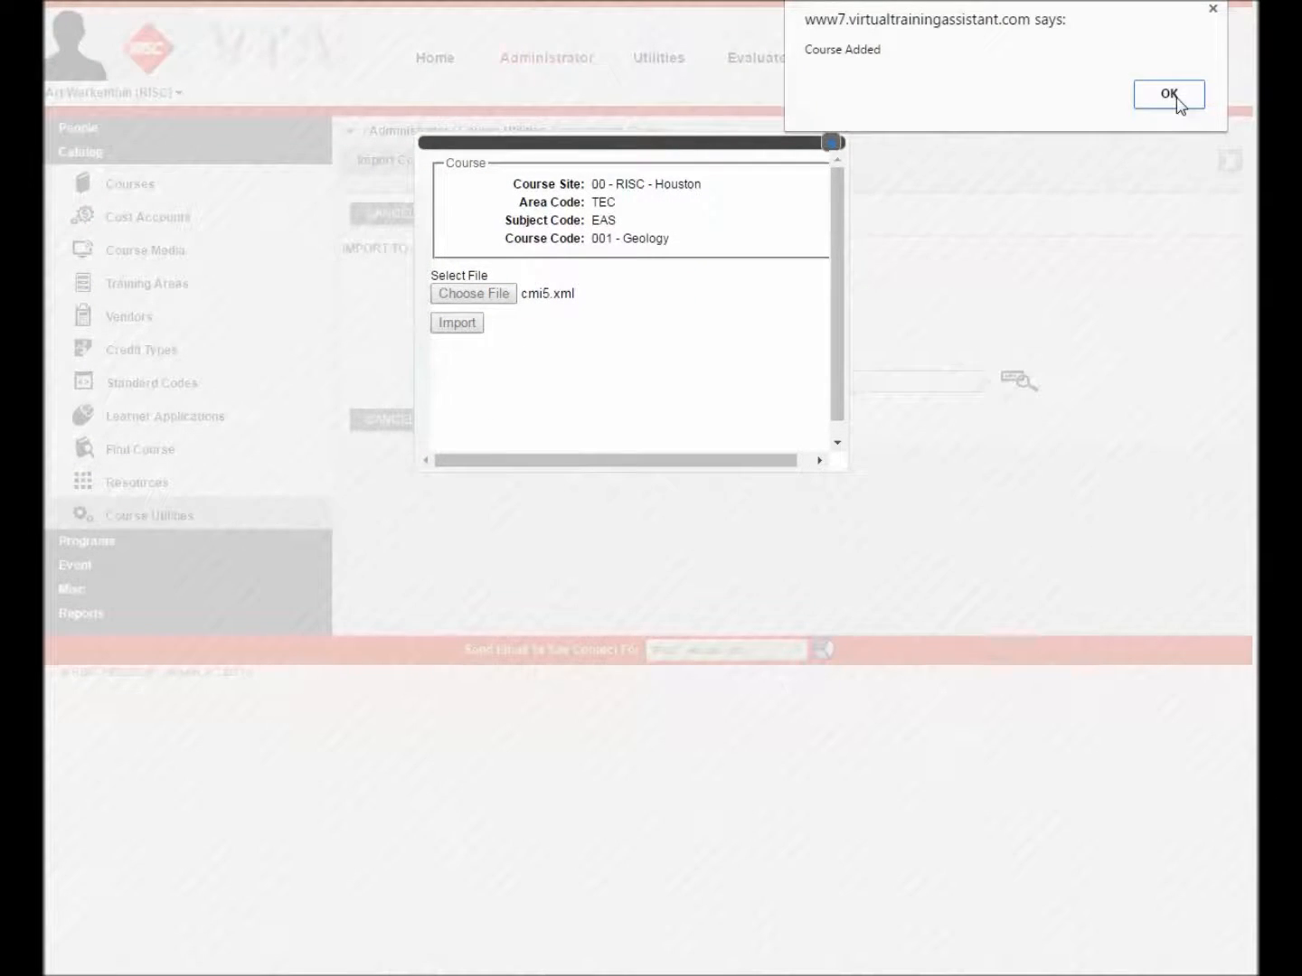
{"action": "left_click", "coordinate": [1167, 96]}
{"action": "left_click", "coordinate": [829, 144]}
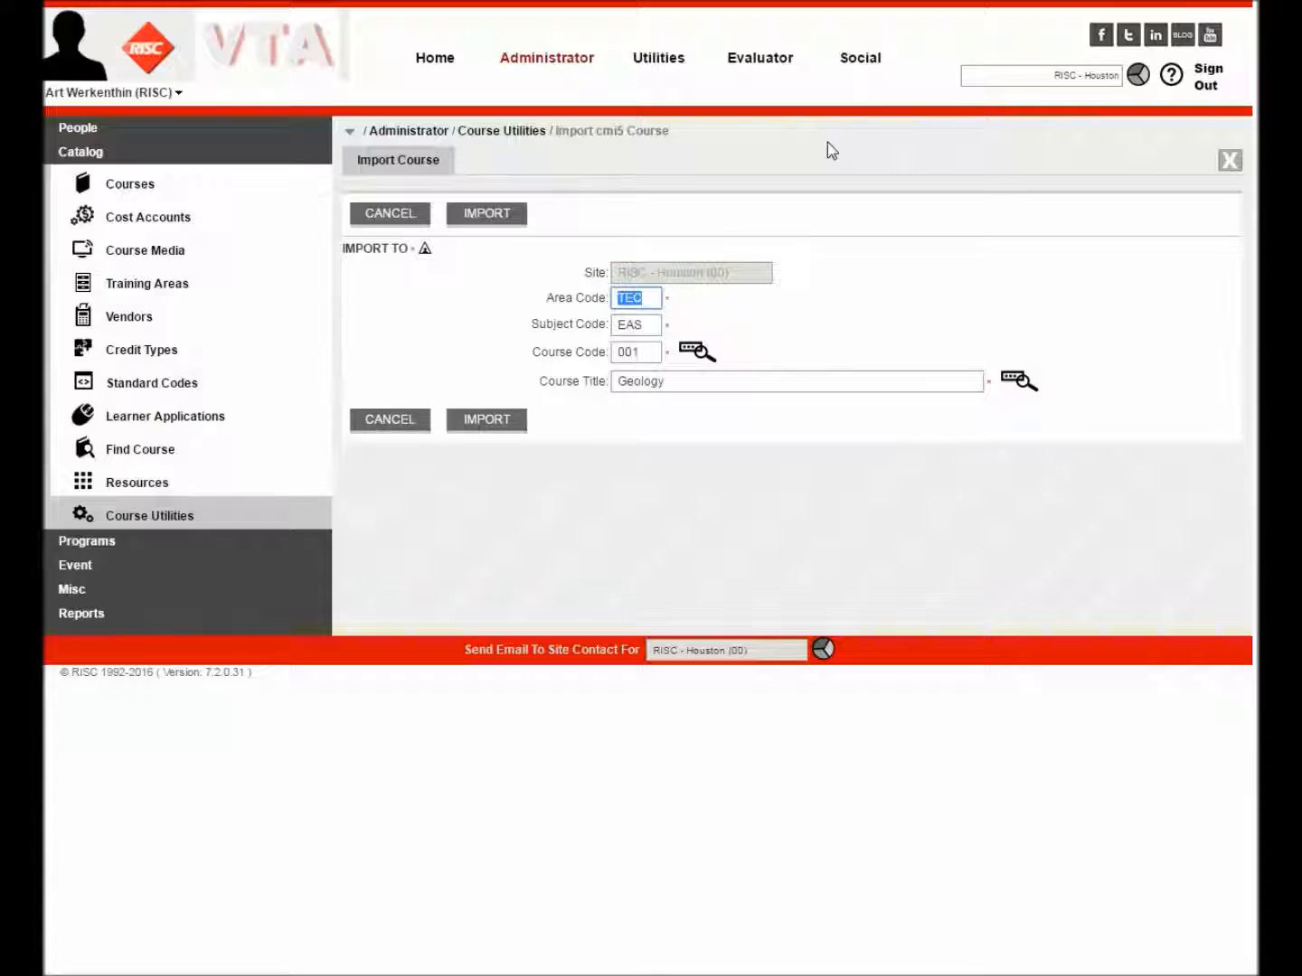
Open the Geology course from the catalog's course list and review its general settings and full description.
{"action": "left_click", "coordinate": [133, 191]}
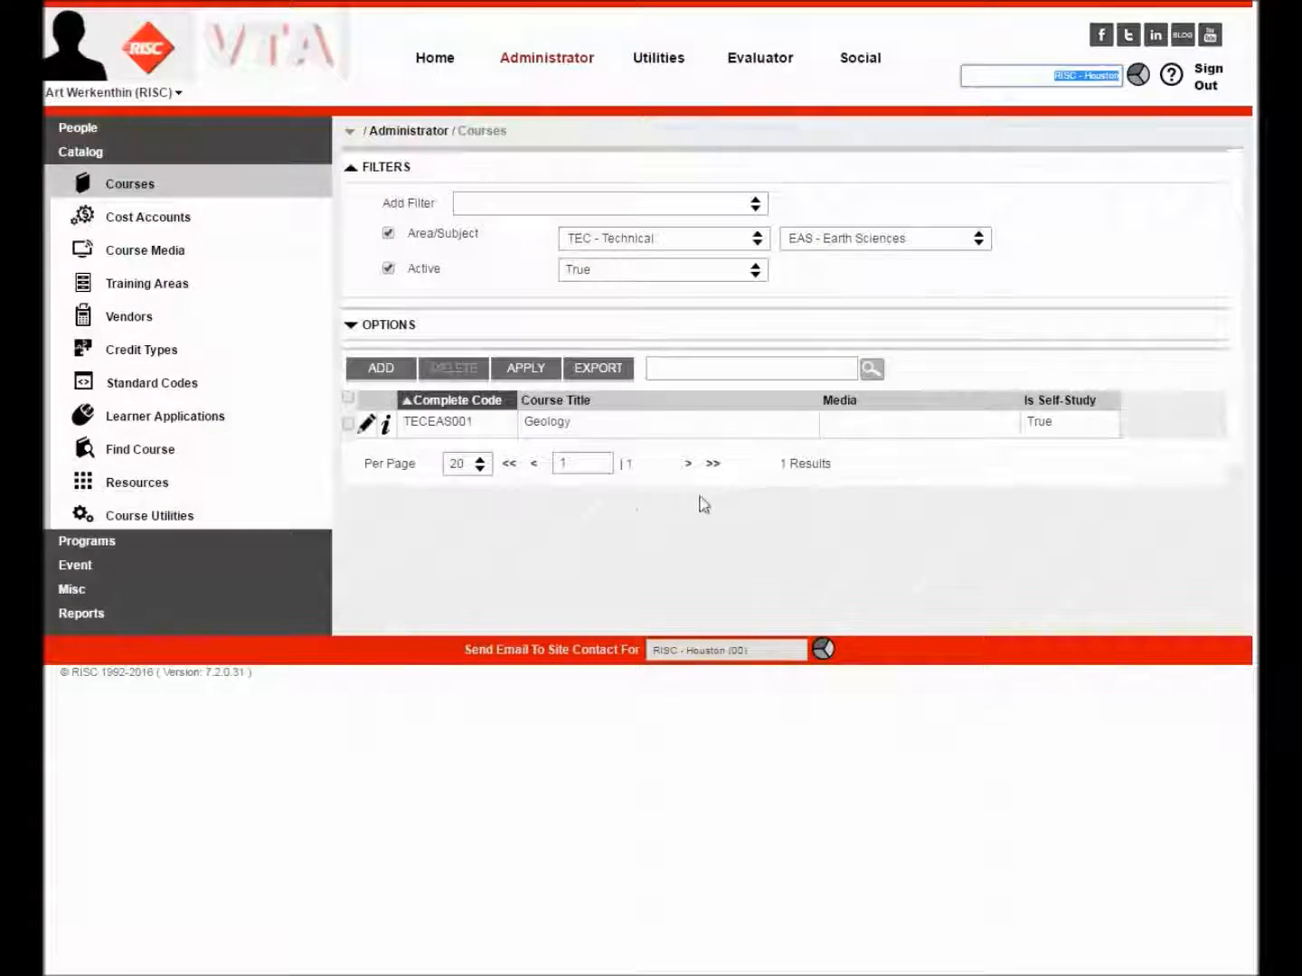
{"action": "left_click", "coordinate": [369, 425]}
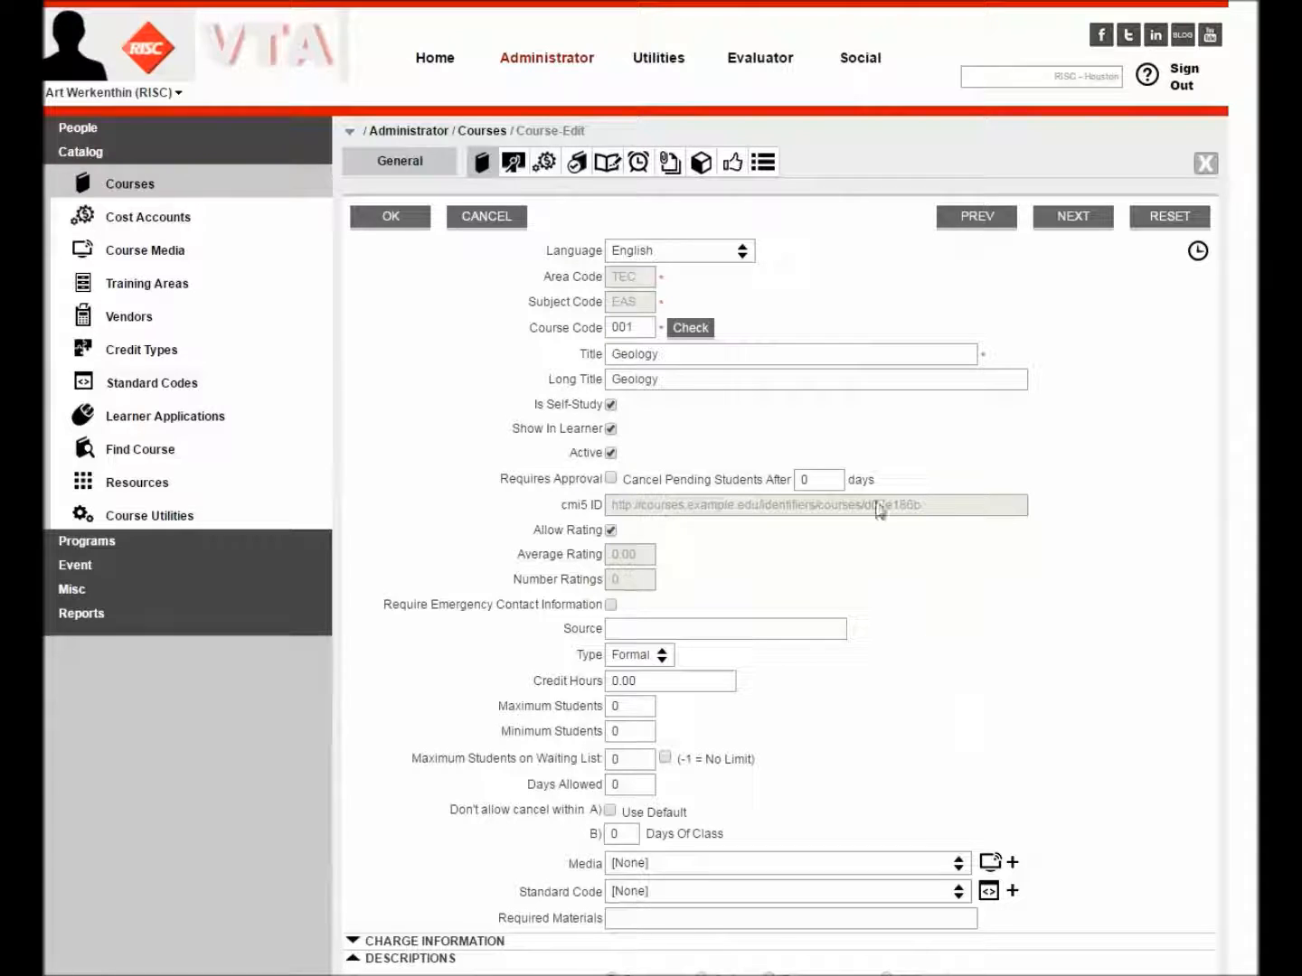
{"action": "left_click", "coordinate": [682, 378]}
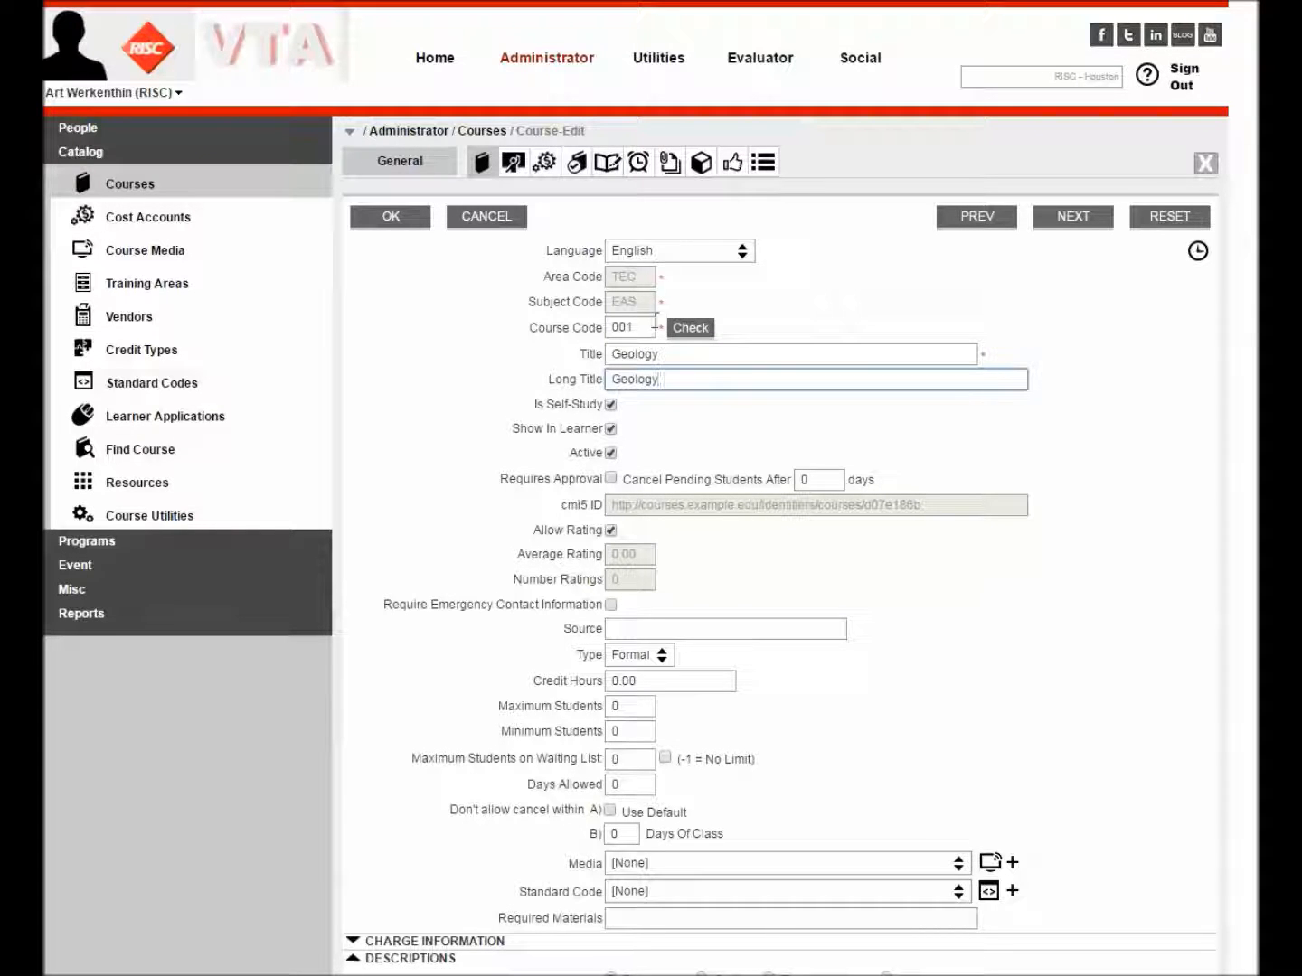
{"action": "scroll", "coordinate": [863, 732], "scroll_direction": "down", "scroll_amount": 4}
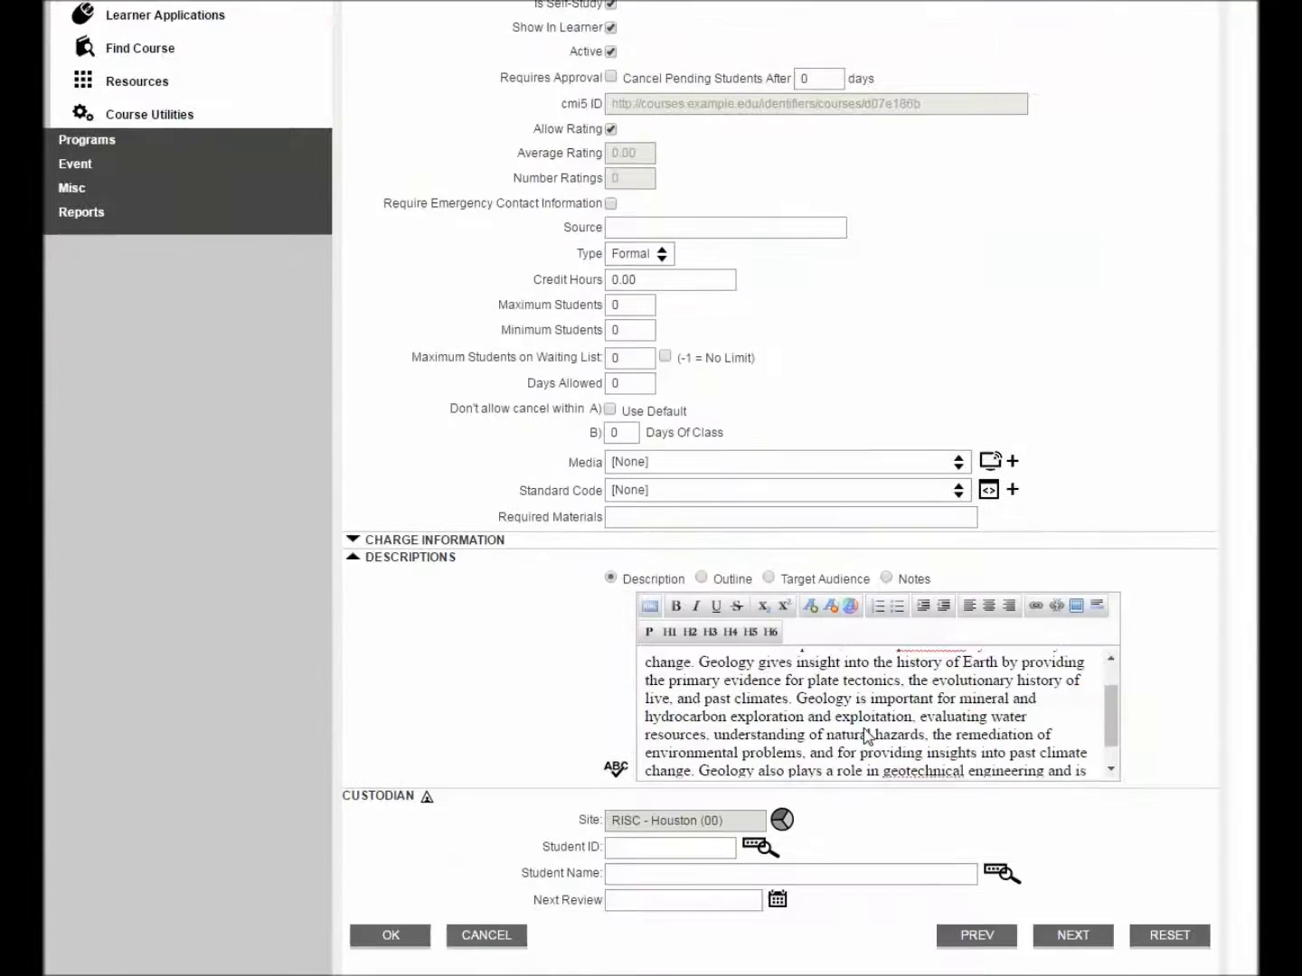
{"action": "scroll", "coordinate": [866, 737], "scroll_direction": "down", "scroll_amount": 1}
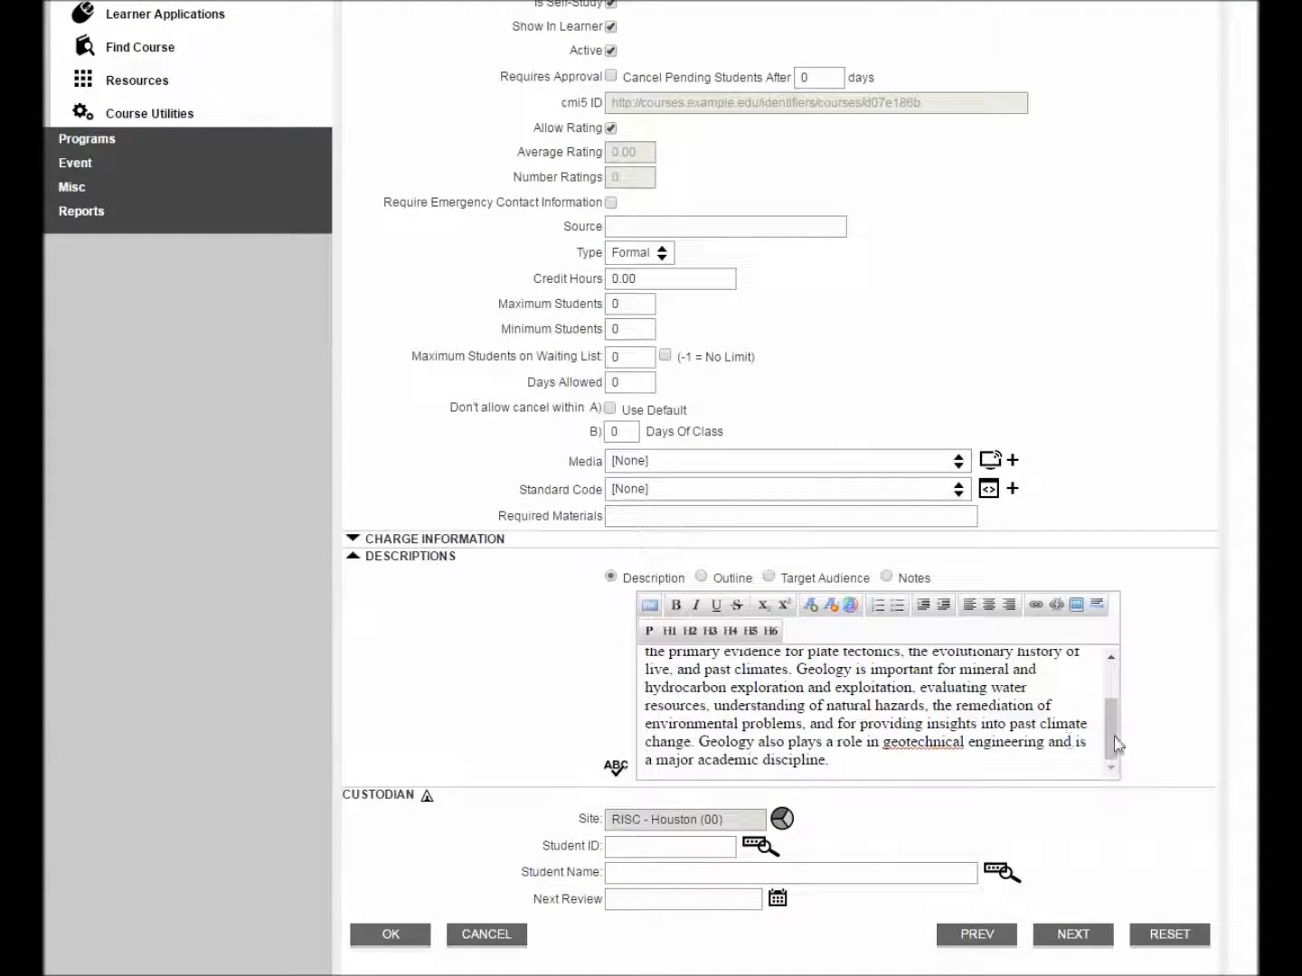
{"action": "scroll", "coordinate": [1111, 715], "scroll_direction": "up", "scroll_amount": 3}
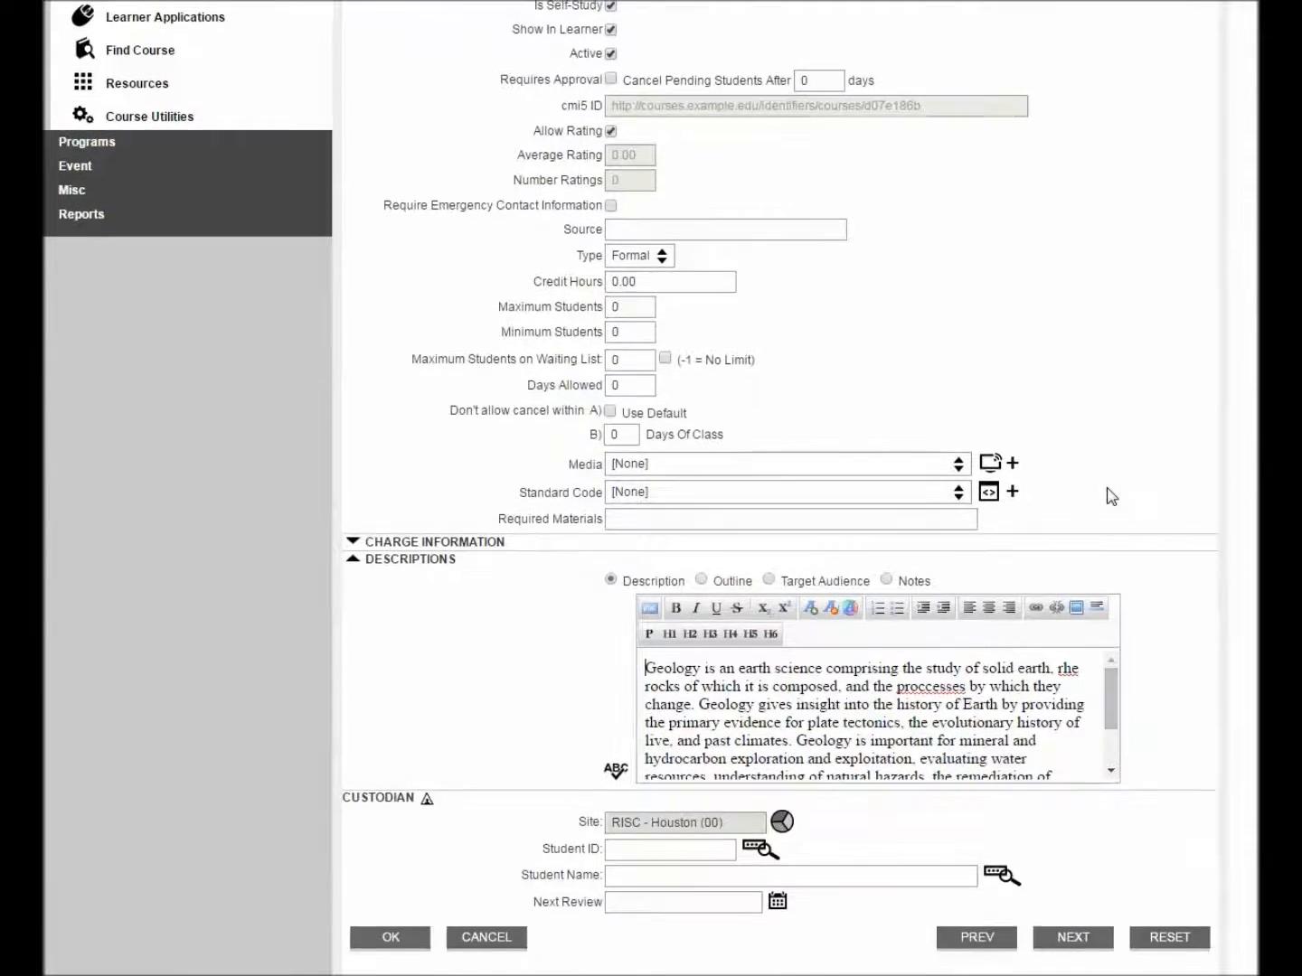
{"action": "scroll", "coordinate": [1111, 497], "scroll_direction": "up", "scroll_amount": 5}
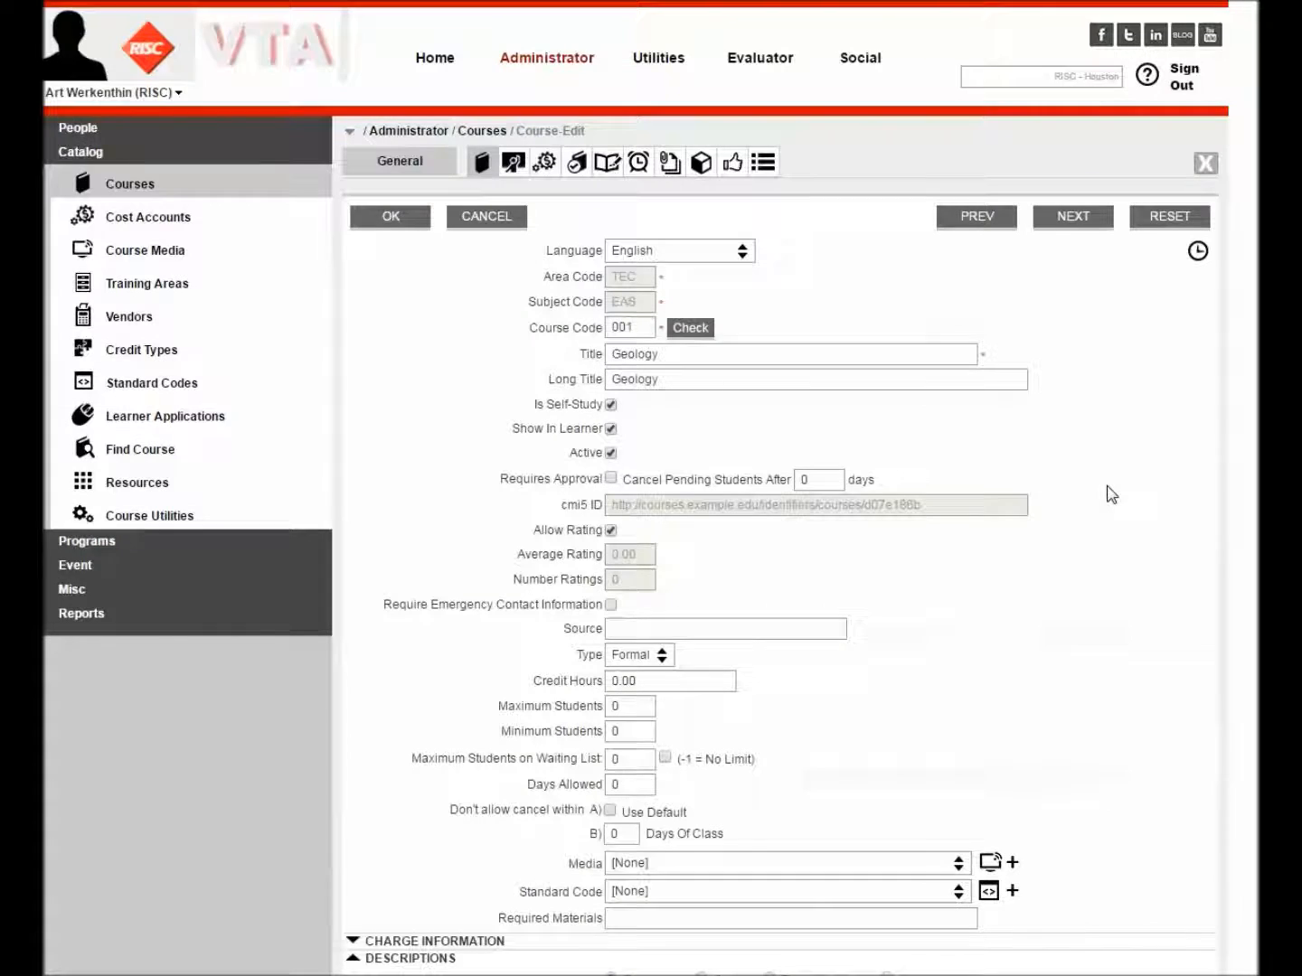
Switch the course record's language to German (Germany) and review the translated titles and description.
{"action": "left_click", "coordinate": [742, 254]}
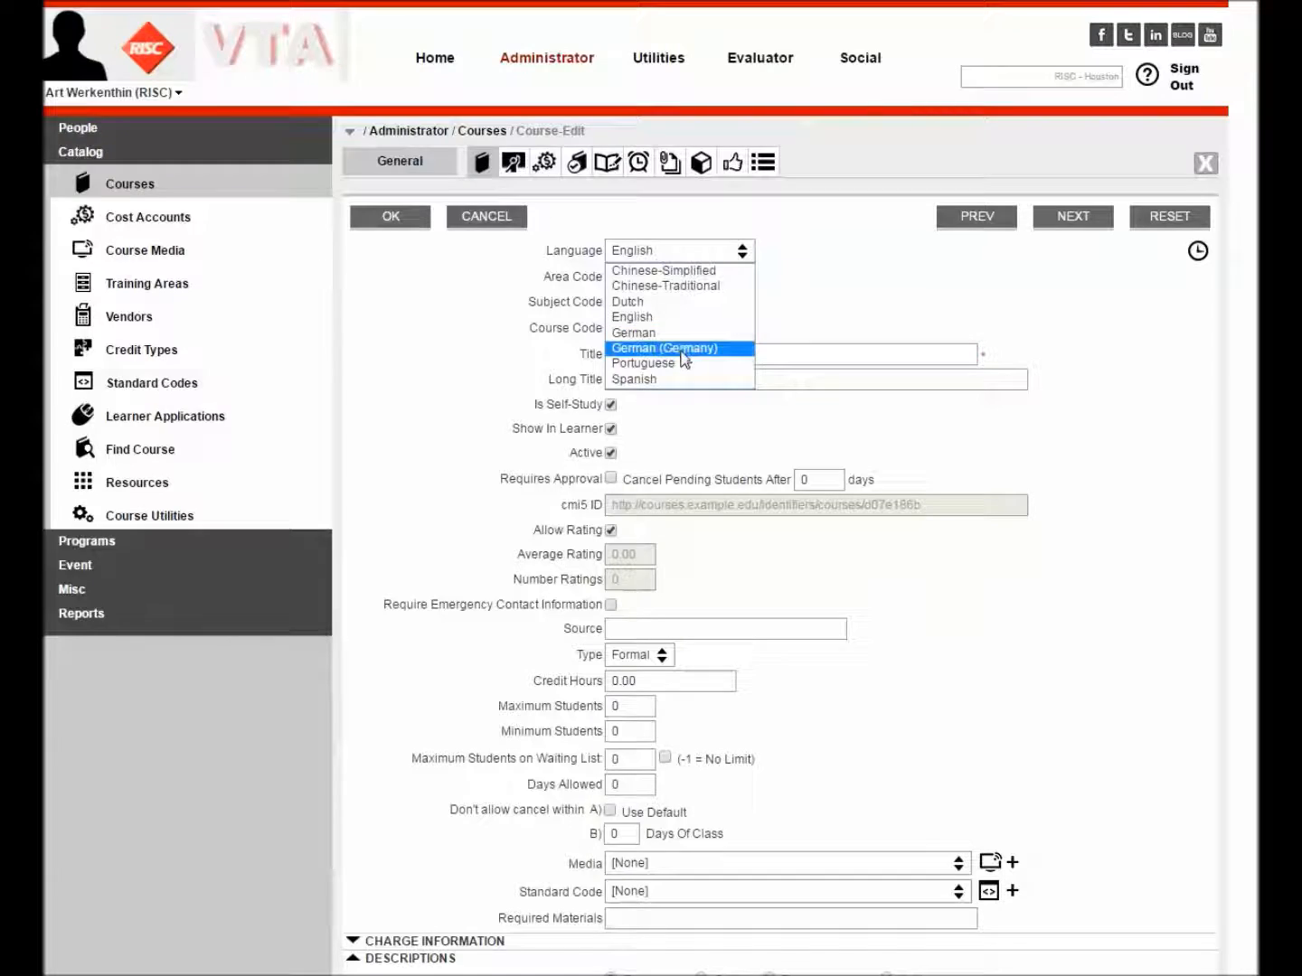
{"action": "left_click", "coordinate": [683, 349]}
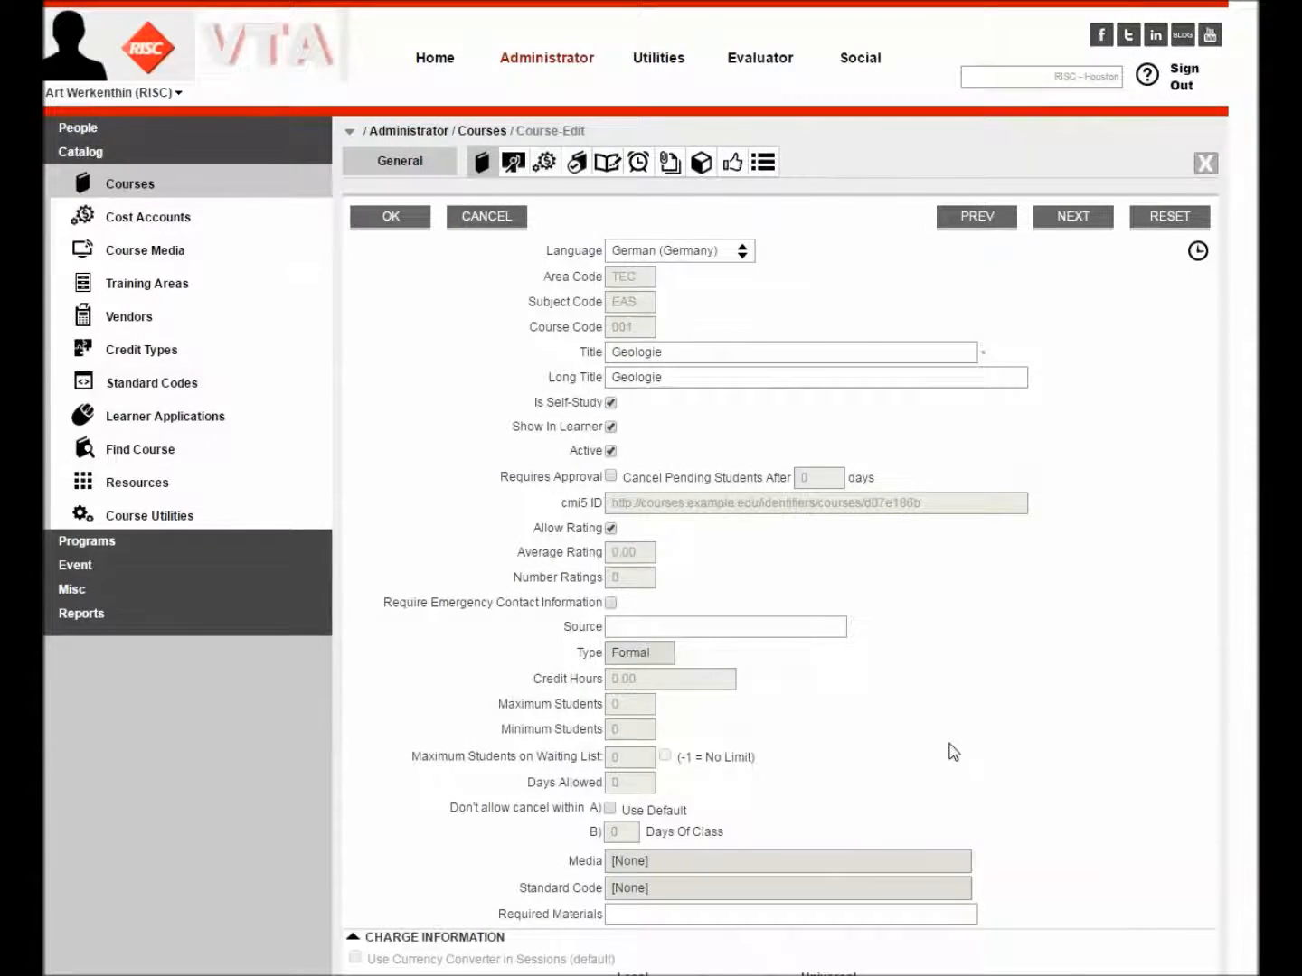
{"action": "scroll", "coordinate": [952, 753], "scroll_direction": "down", "scroll_amount": 5}
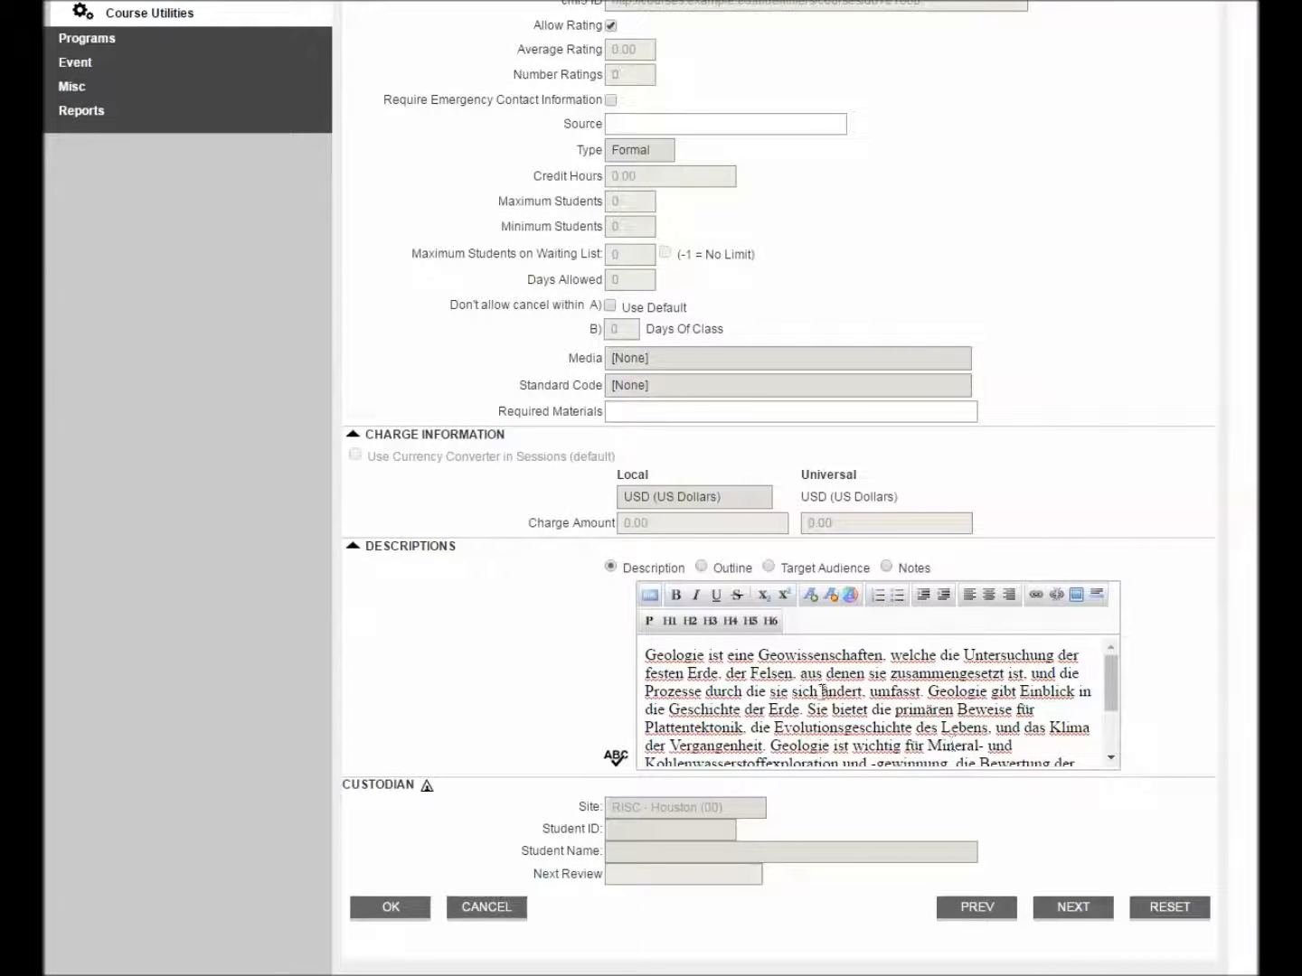
{"action": "scroll", "coordinate": [838, 704], "scroll_direction": "up", "scroll_amount": 3}
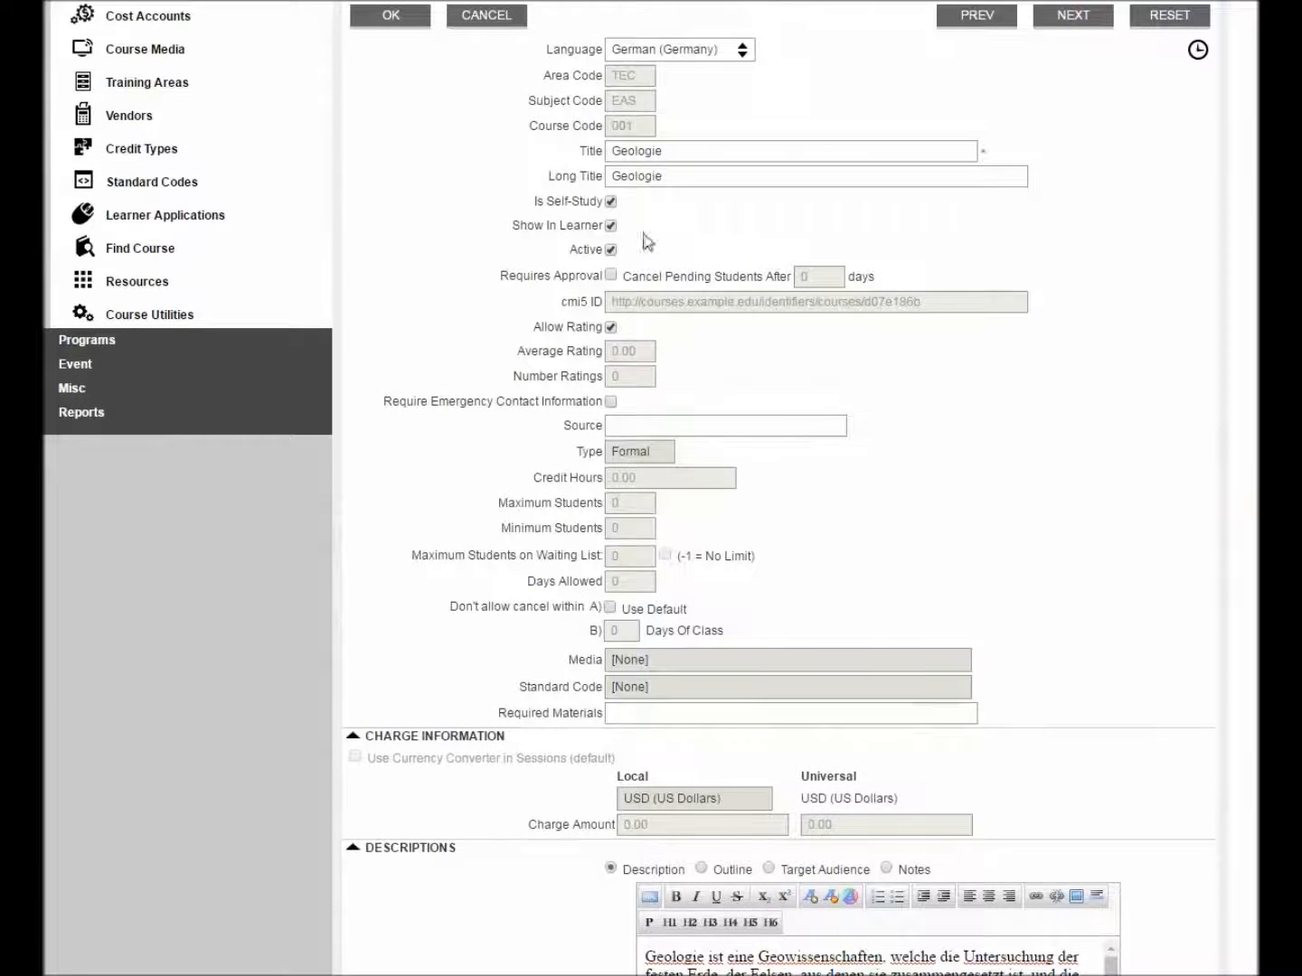
{"action": "scroll", "coordinate": [785, 418], "scroll_direction": "up", "scroll_amount": 2}
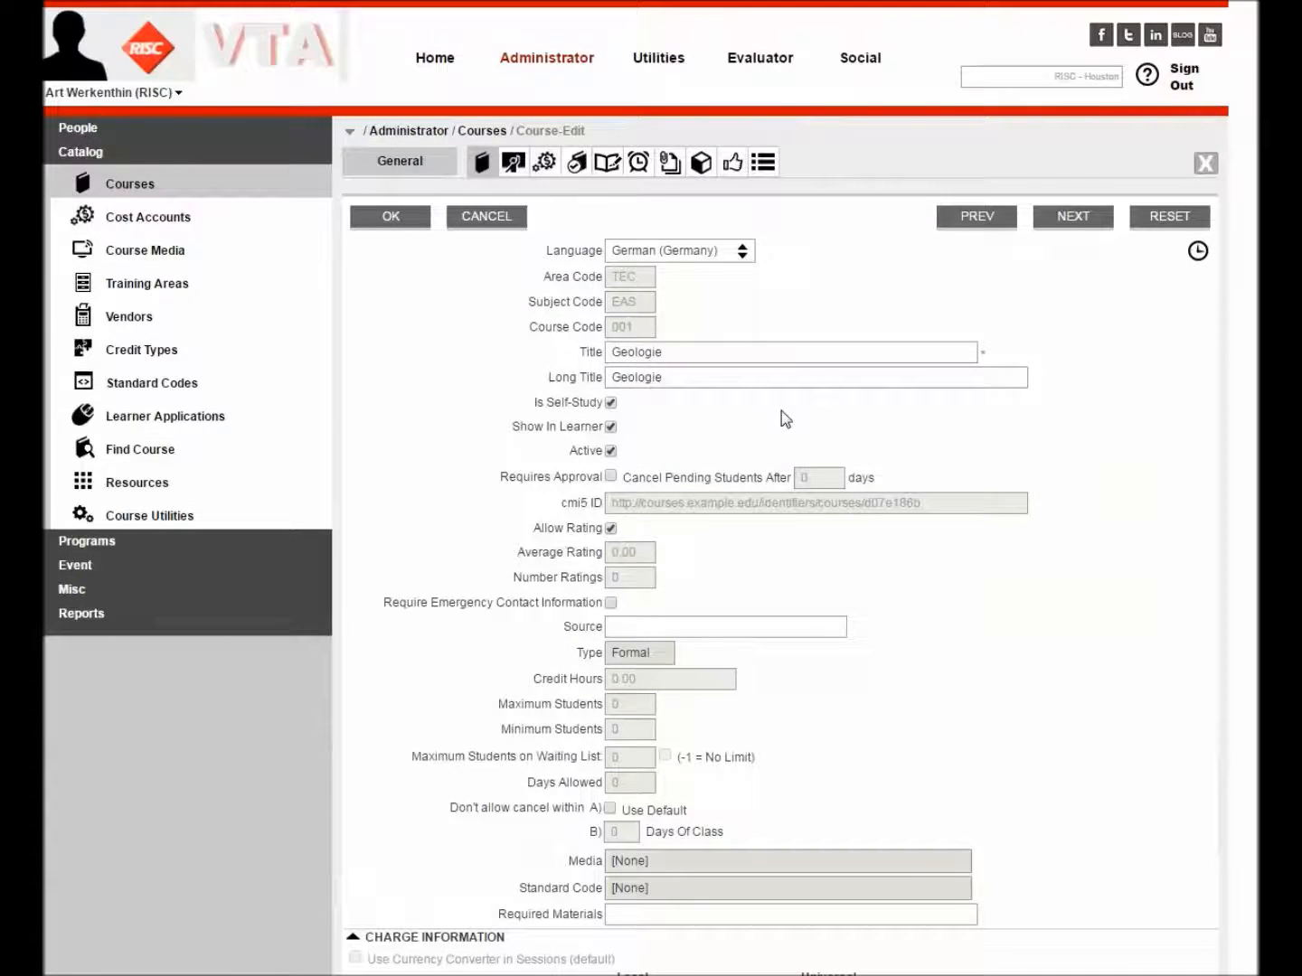
Open the course objective "Geology - Basic knowledge" and view its details in German (Germany).
{"action": "left_click", "coordinate": [761, 162]}
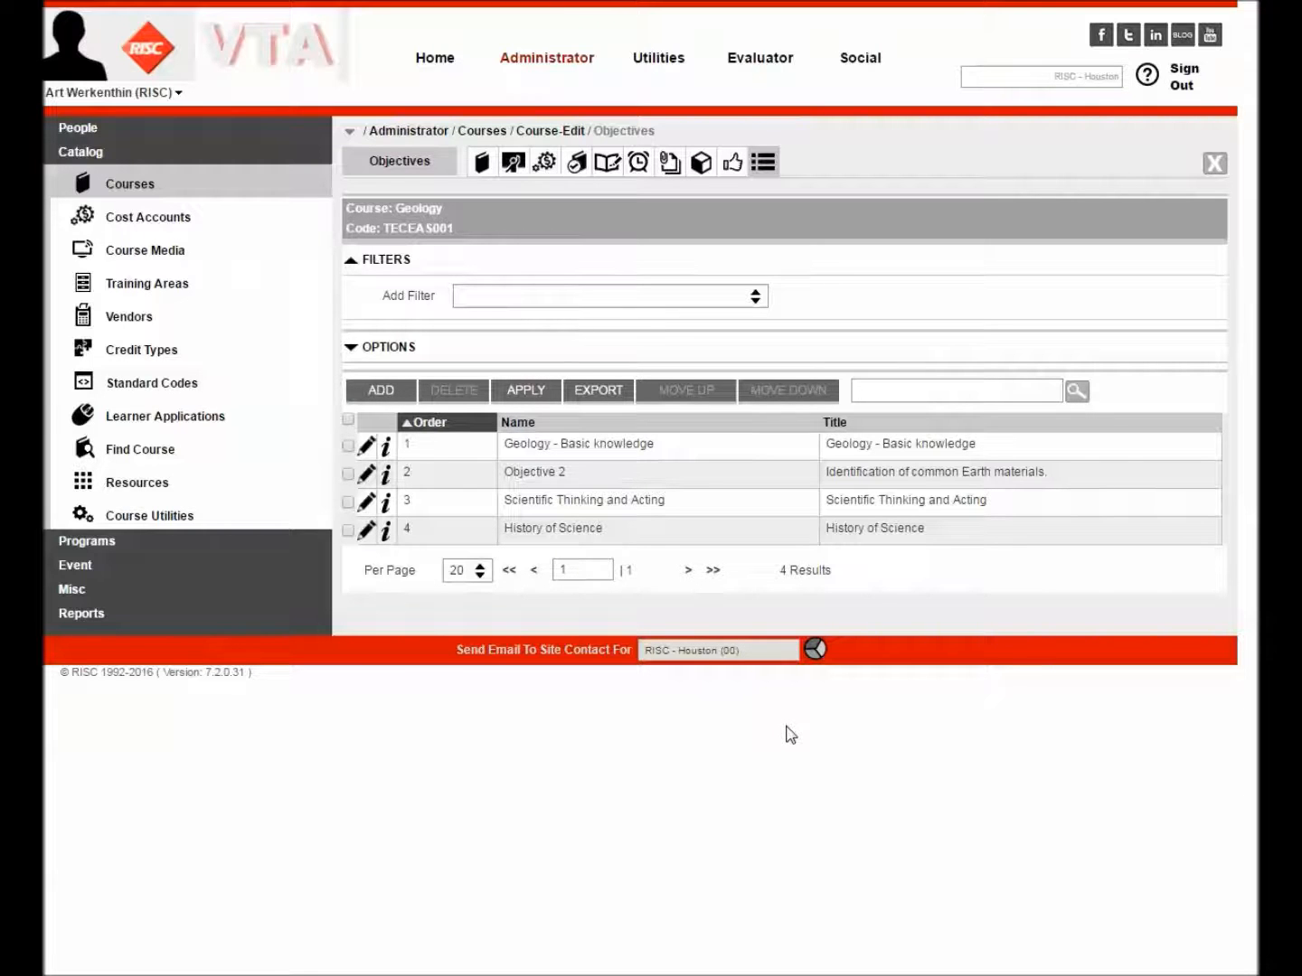
{"action": "left_click", "coordinate": [368, 444]}
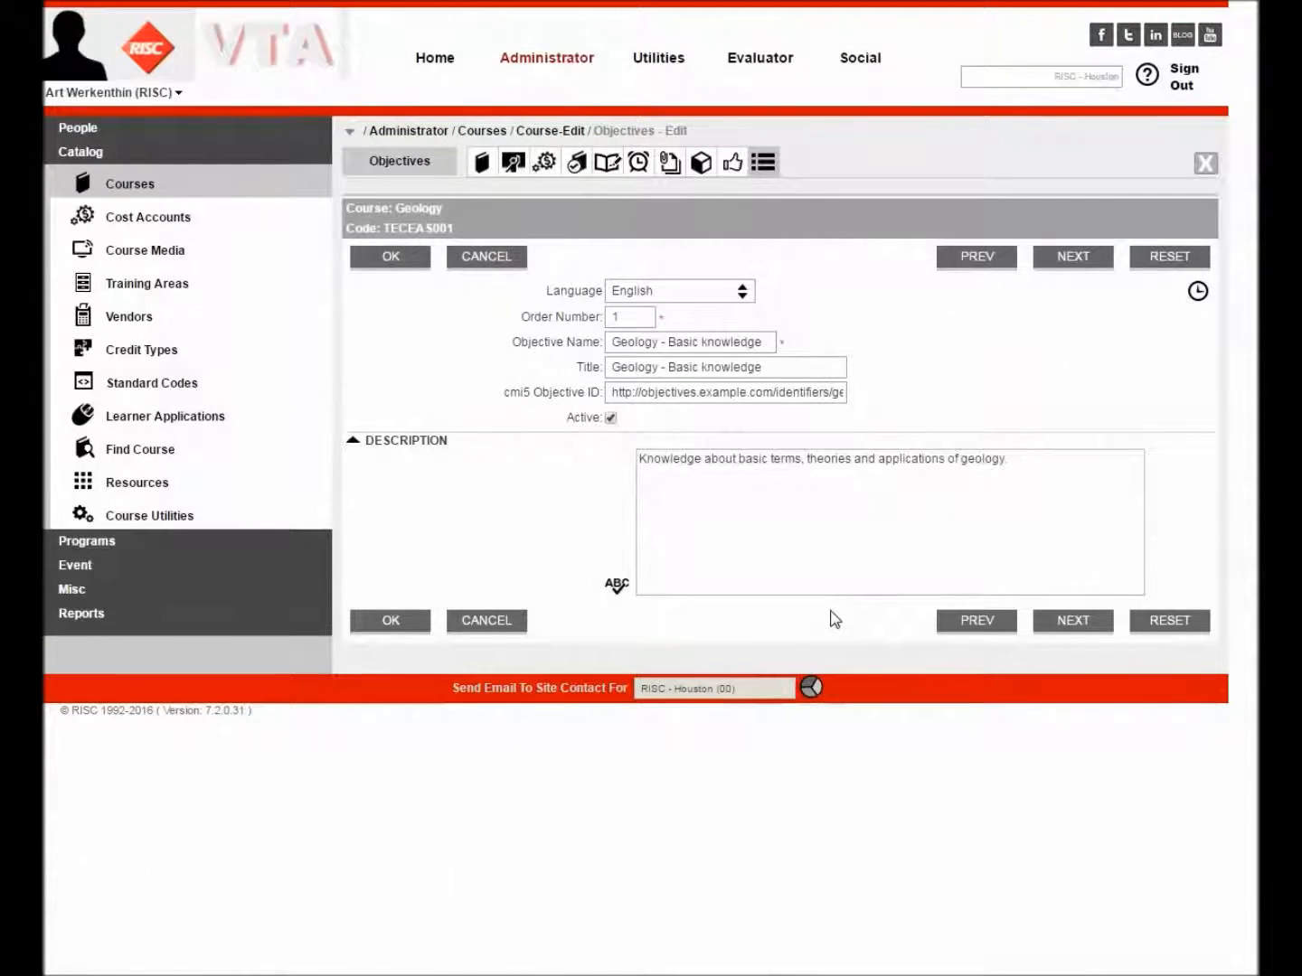
{"action": "left_click", "coordinate": [743, 291]}
{"action": "left_click", "coordinate": [704, 387]}
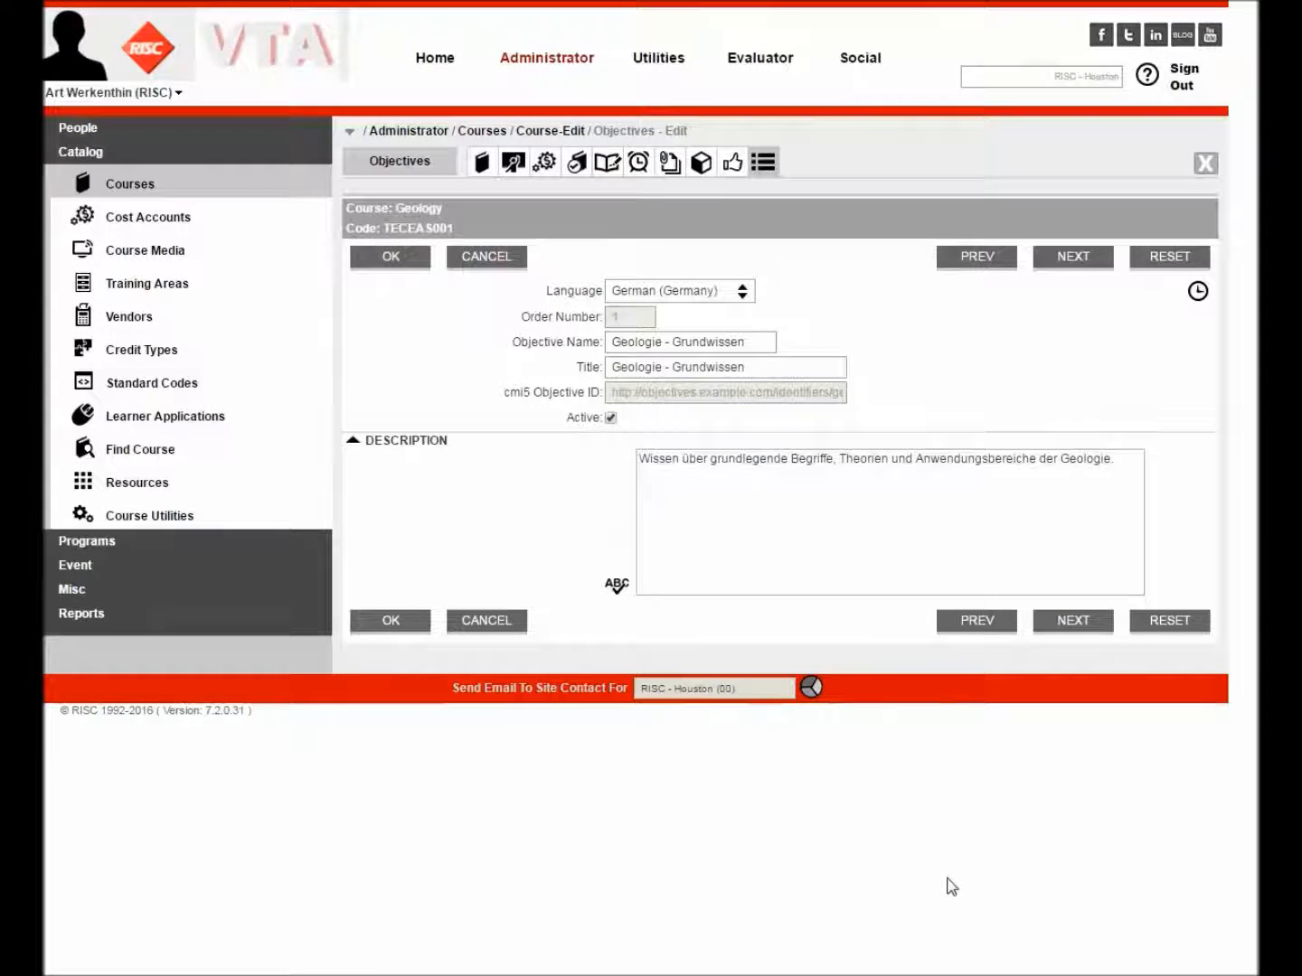
Open the "Rock and rock cycle" lesson from the course's lesson structure and examine its details and expanded cmi5 AU properties.
{"action": "left_click", "coordinate": [610, 168]}
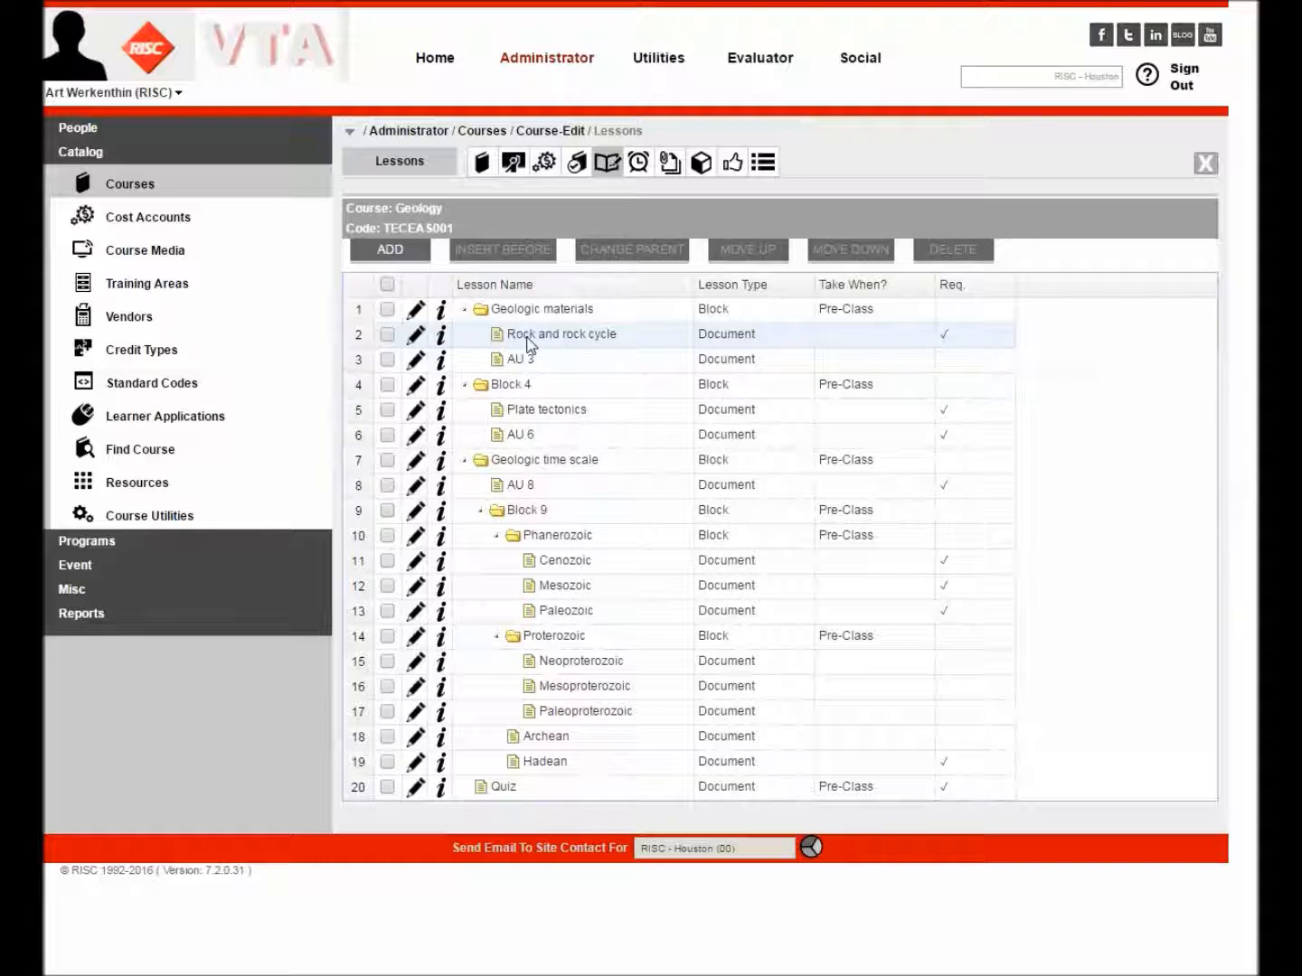
{"action": "left_click", "coordinate": [415, 336]}
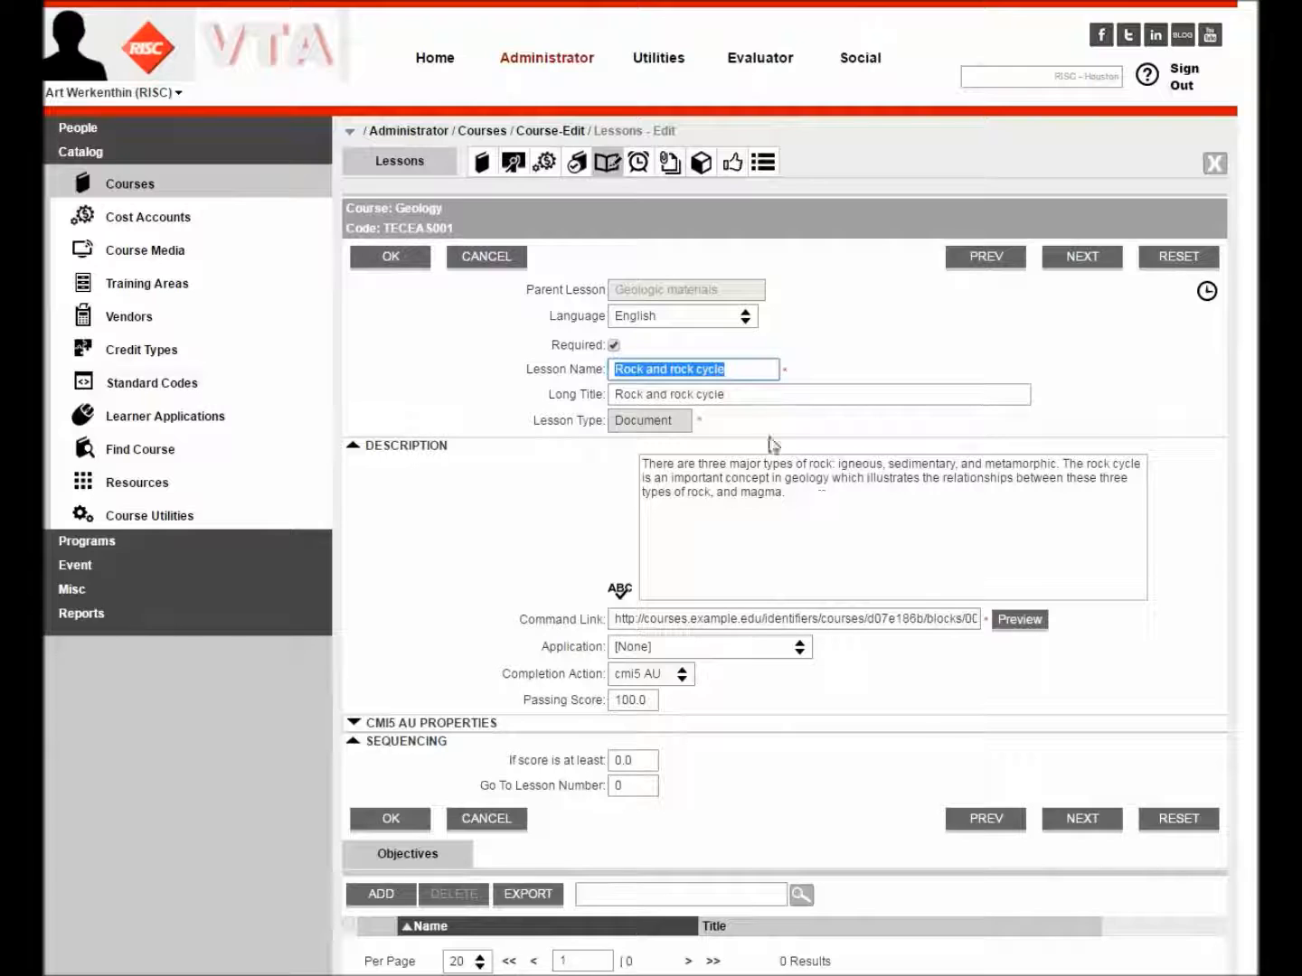
{"action": "left_click", "coordinate": [751, 395]}
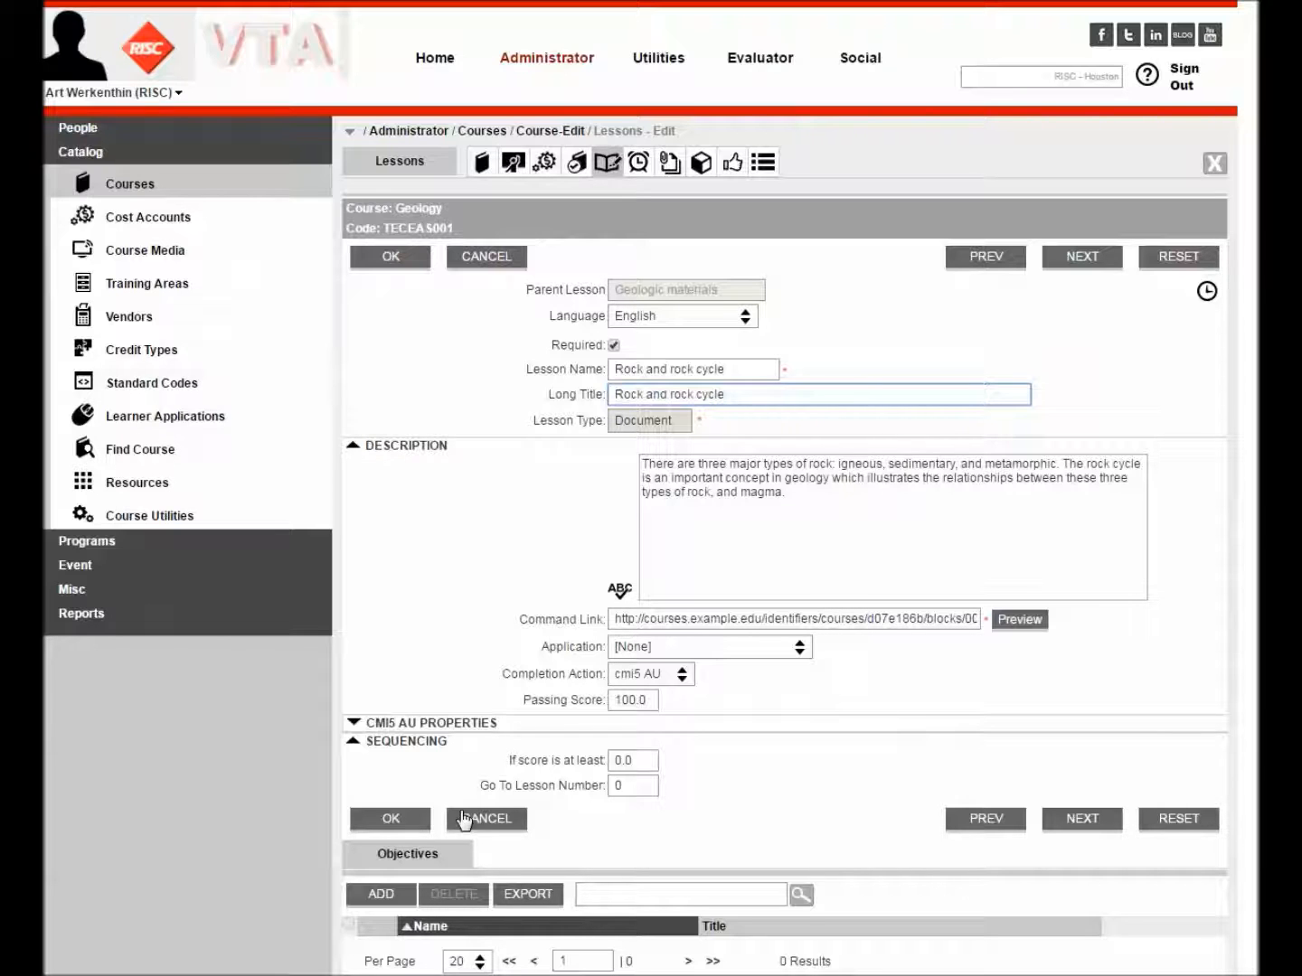
{"action": "left_click", "coordinate": [355, 723]}
{"action": "scroll", "coordinate": [1104, 819], "scroll_direction": "down", "scroll_amount": 3}
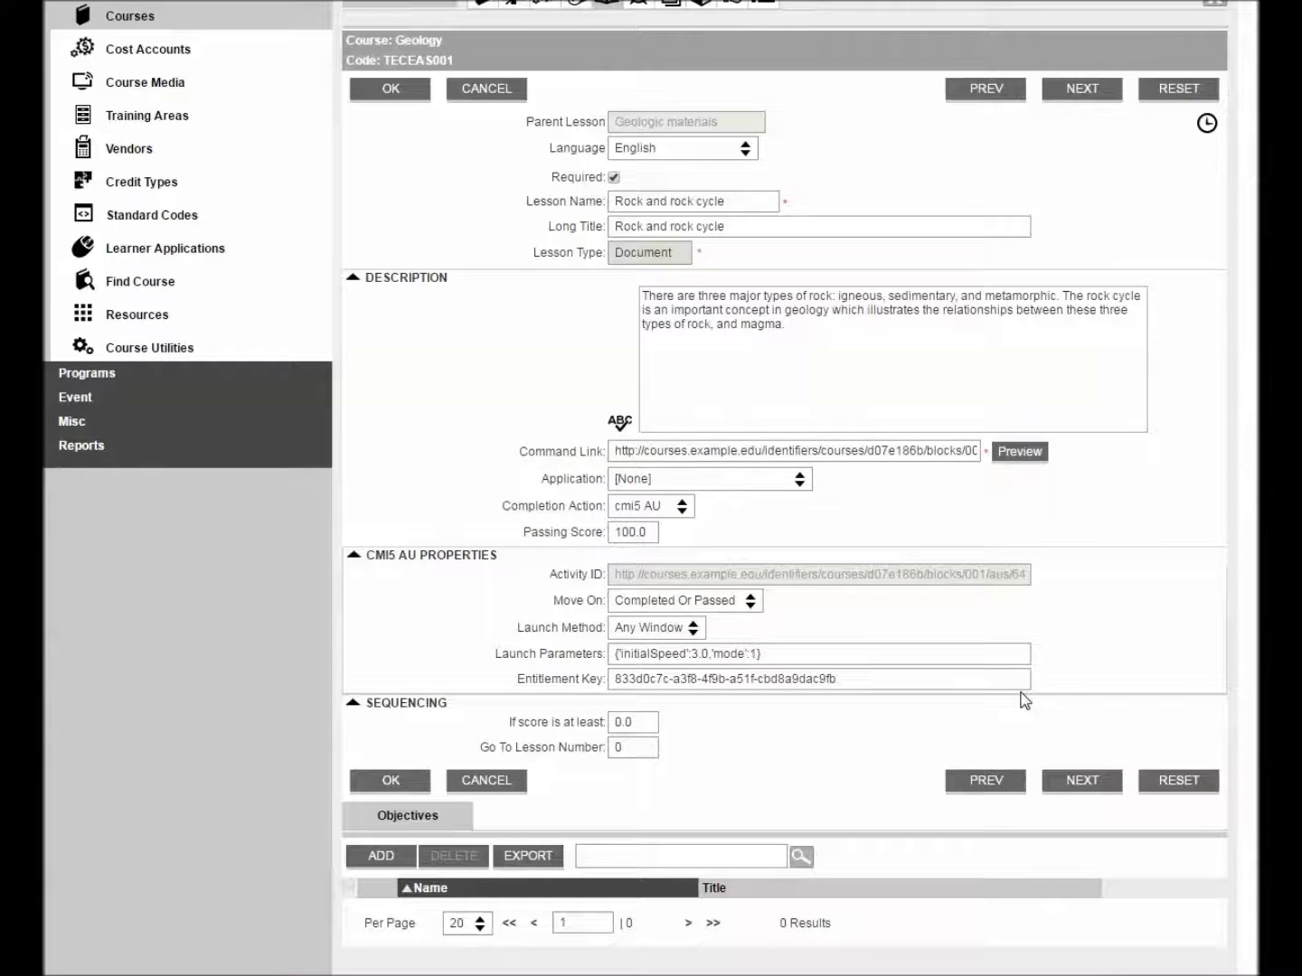
{"action": "scroll", "coordinate": [1024, 702], "scroll_direction": "up", "scroll_amount": 3}
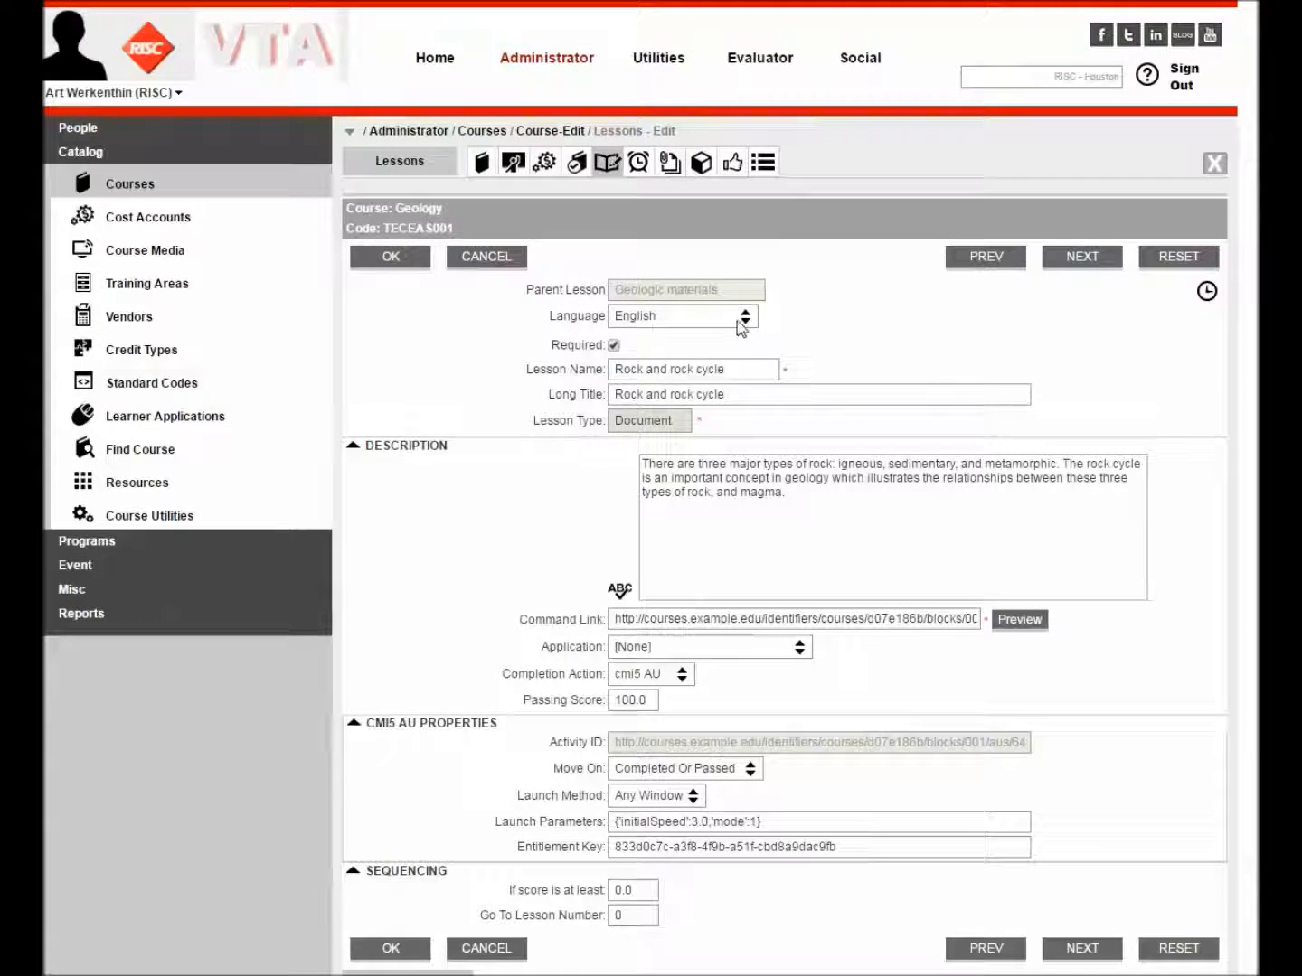
Switch the "Rock and rock cycle" lesson to German (Germany) and review its translated long title and description.
{"action": "left_click", "coordinate": [744, 317]}
{"action": "left_click", "coordinate": [679, 414]}
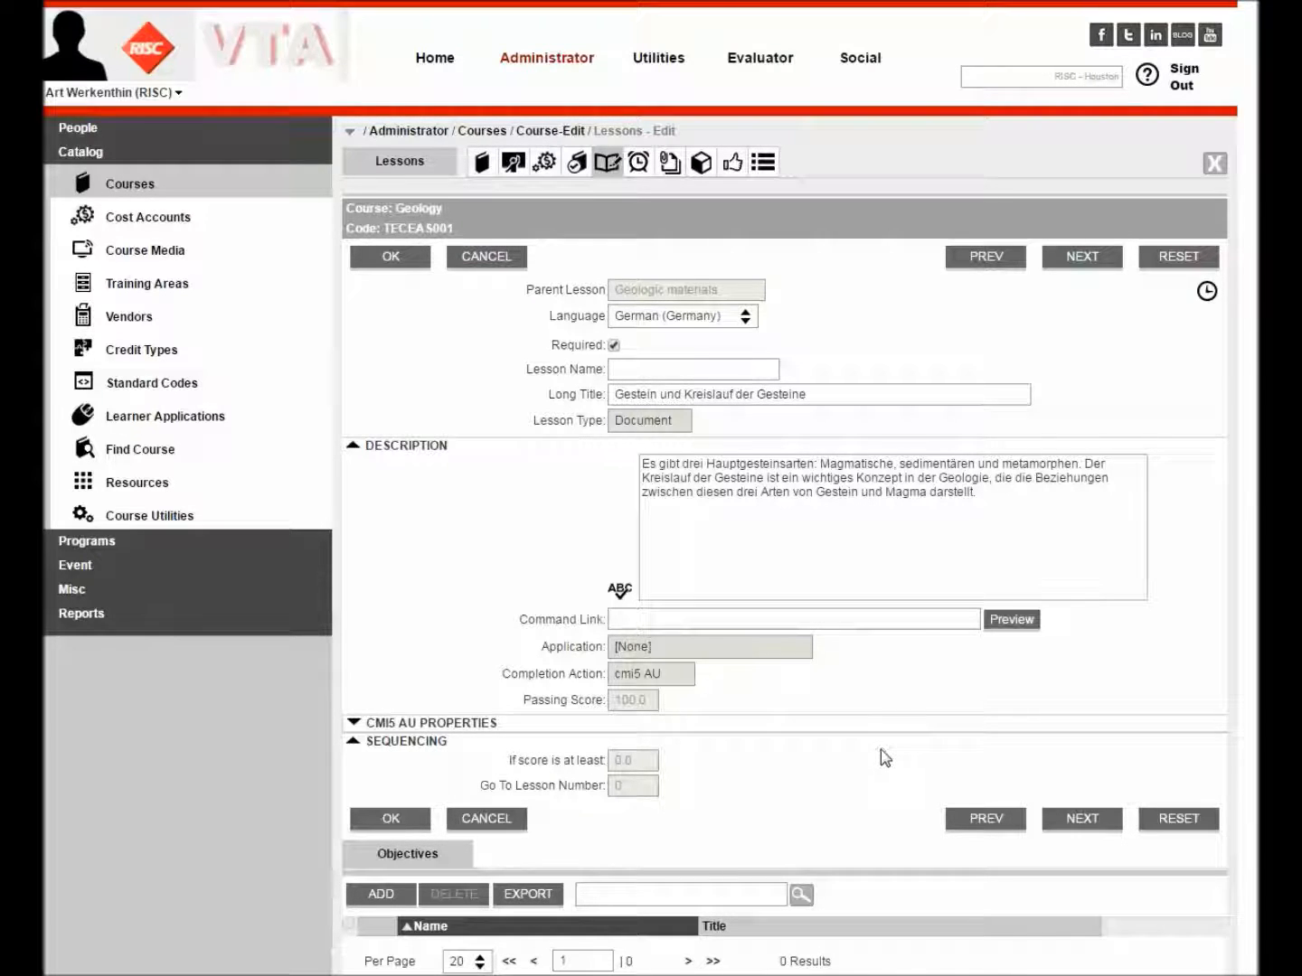
{"action": "scroll", "coordinate": [908, 703], "scroll_direction": "down", "scroll_amount": 1}
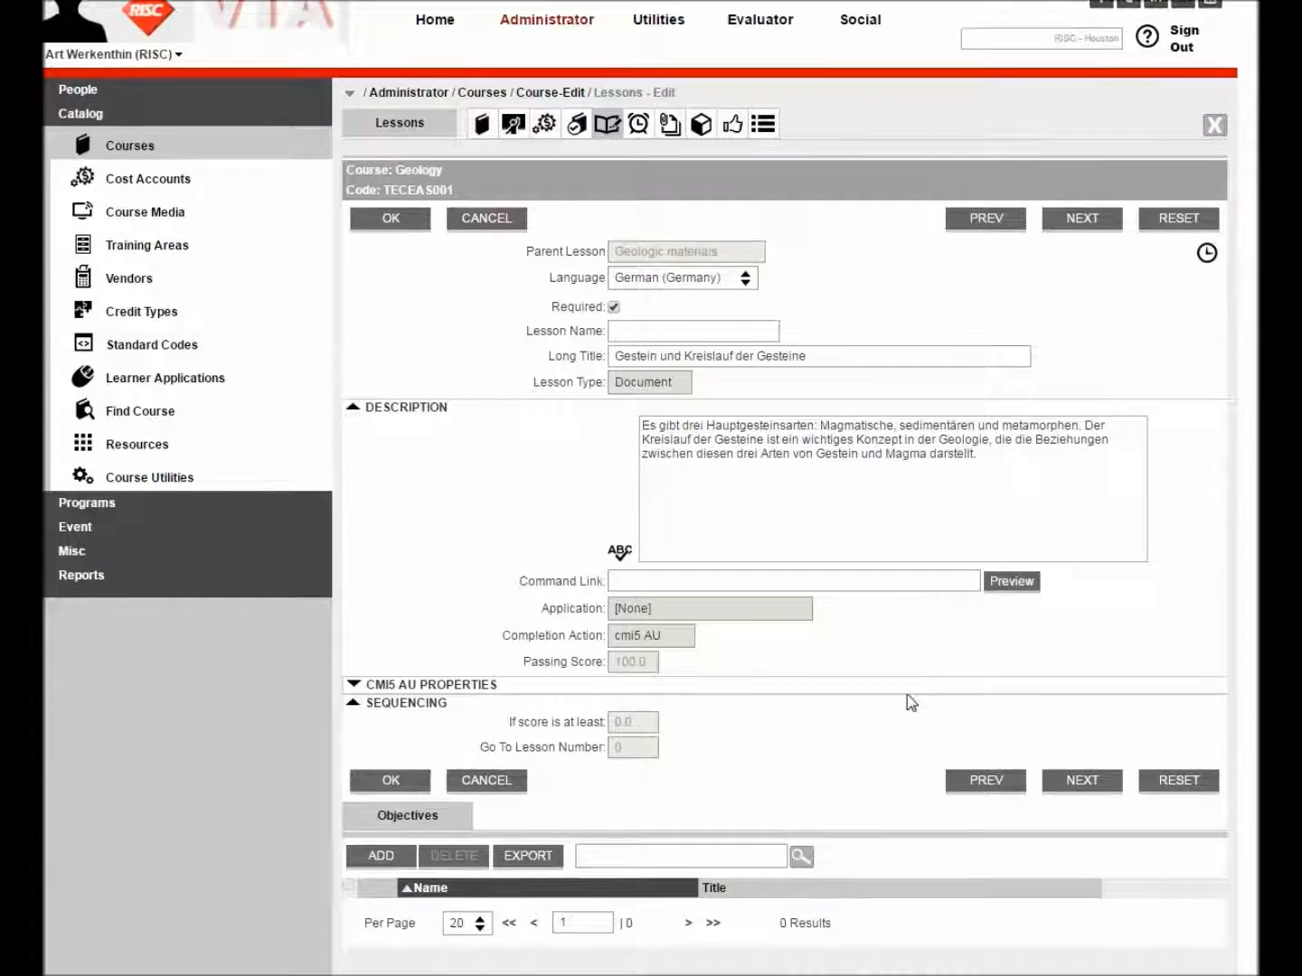
Advance through the following lessons to the "Whole-Earth structure" block and review its details and linked objective.
{"action": "left_click", "coordinate": [1080, 221]}
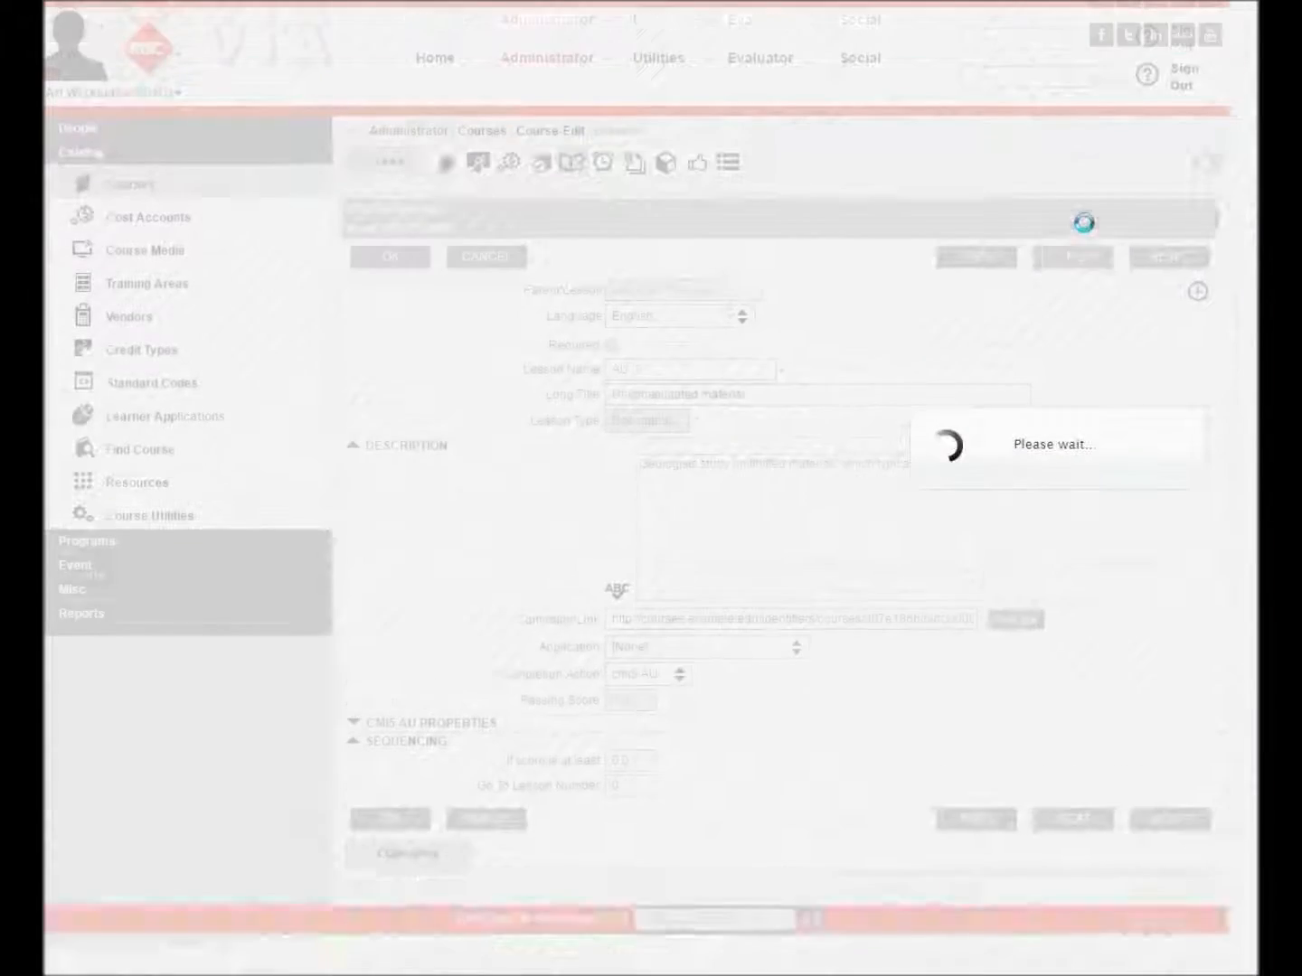
{"action": "left_click", "coordinate": [1084, 260]}
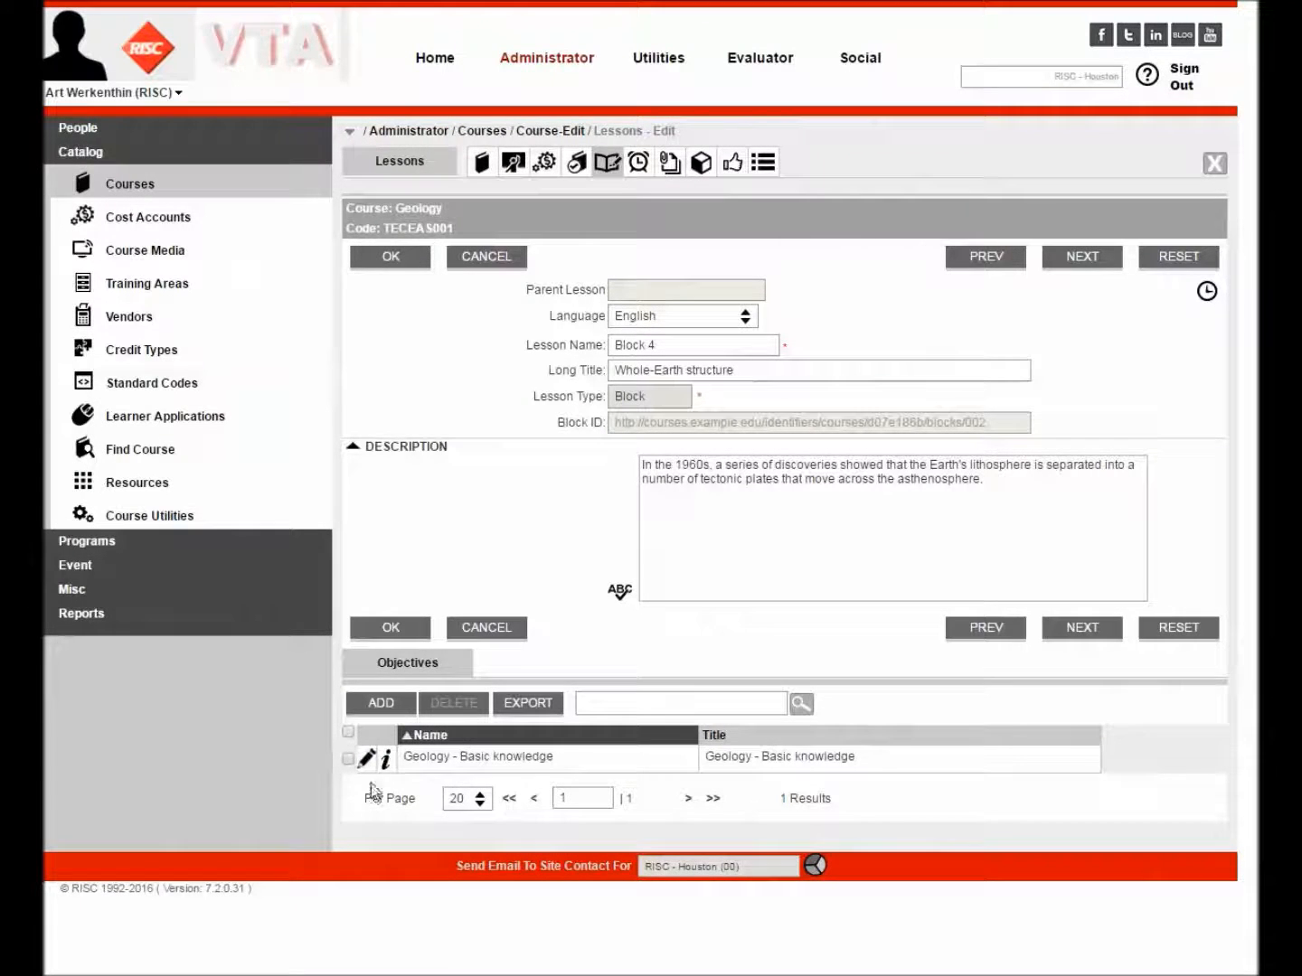
{"action": "left_click", "coordinate": [445, 764]}
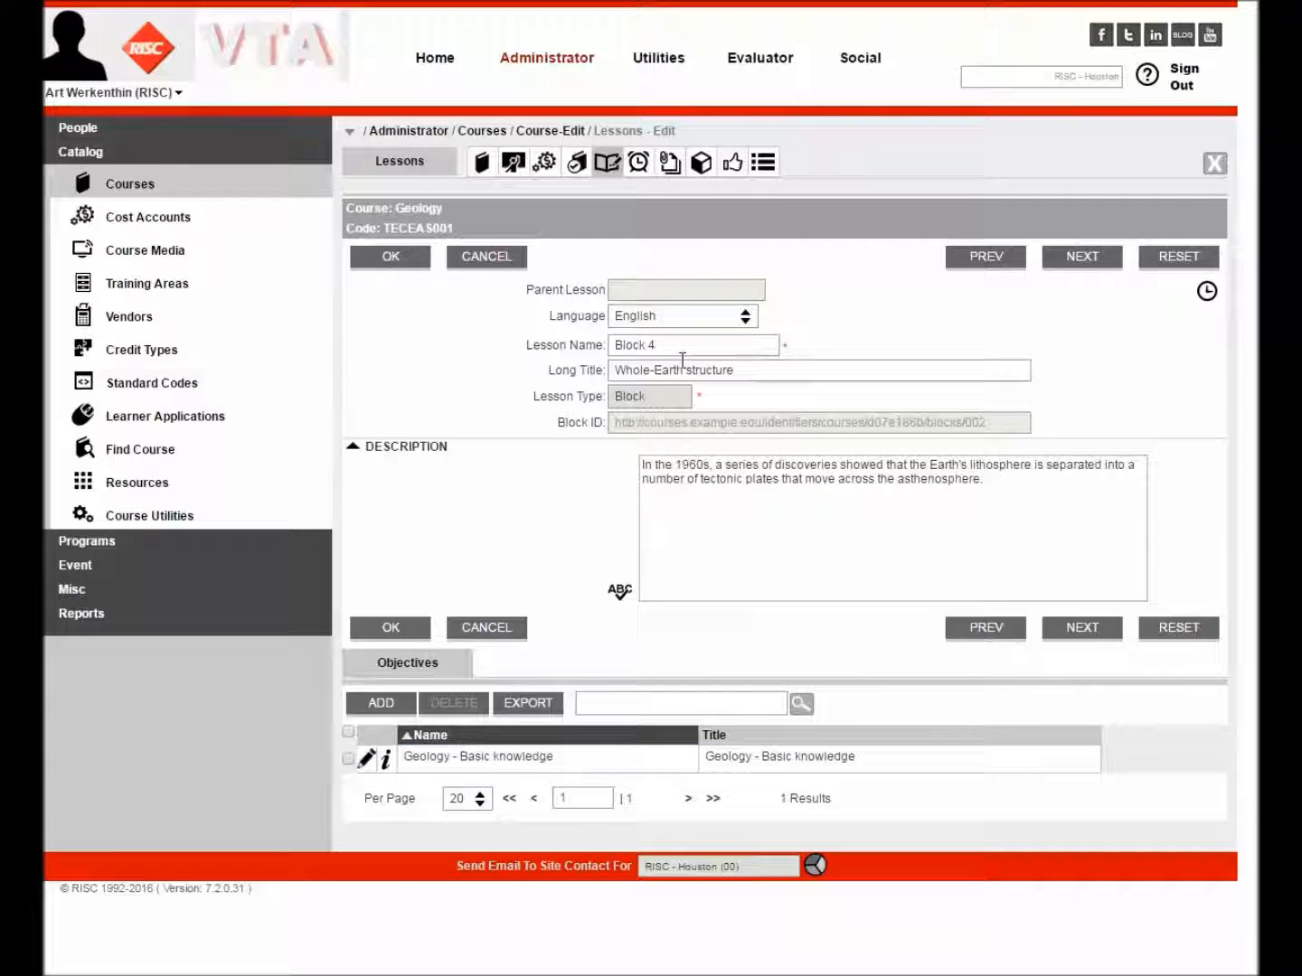
{"action": "left_click_drag", "start_coordinate": [727, 758], "coordinate": [366, 777]}
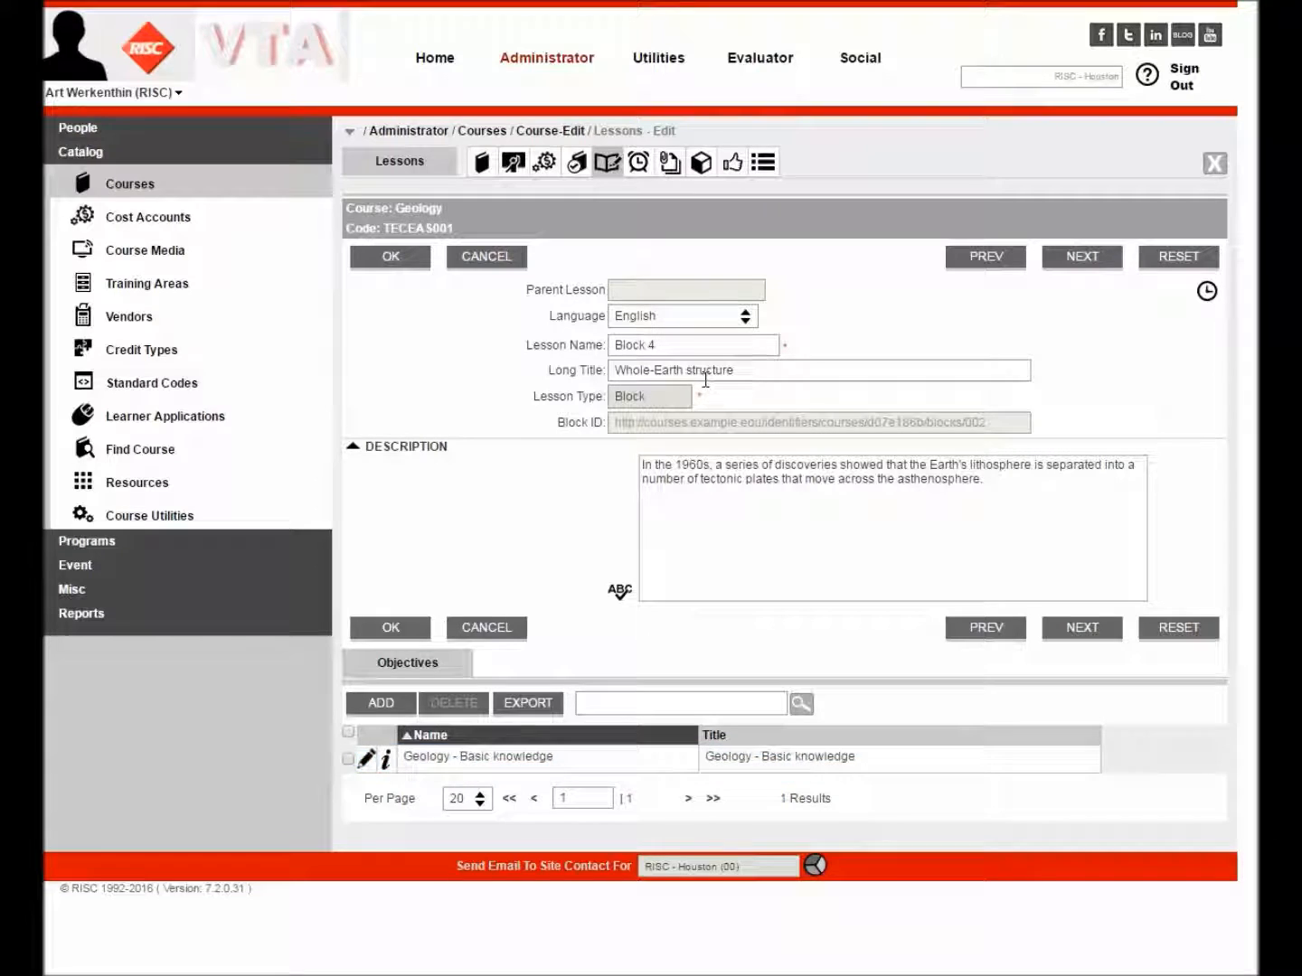